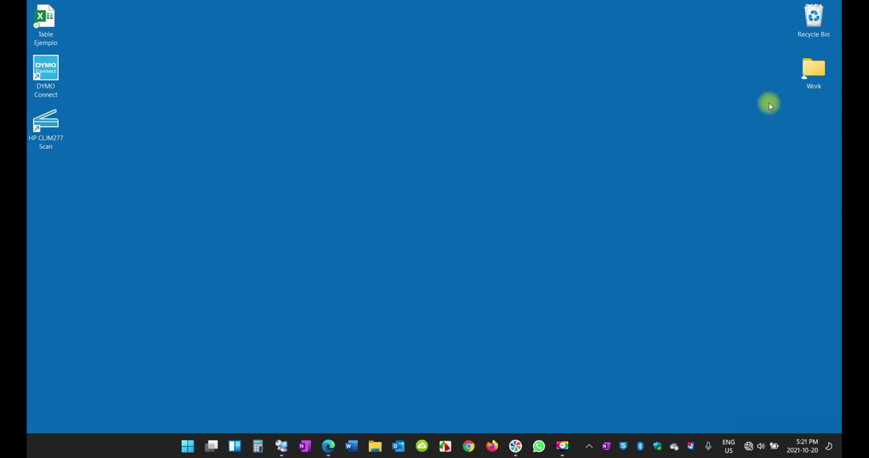
Empty the Recycle Bin, confirming the permanent deletion, and open the Quick Settings panel.
{"action": "right_click", "coordinate": [808, 23]}
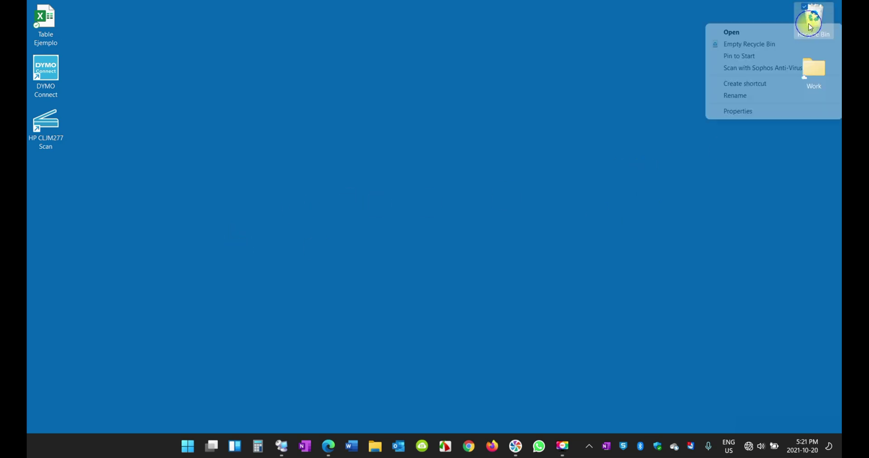
{"action": "left_click", "coordinate": [763, 44]}
{"action": "key", "text": "Return"}
{"action": "left_click", "coordinate": [749, 447]}
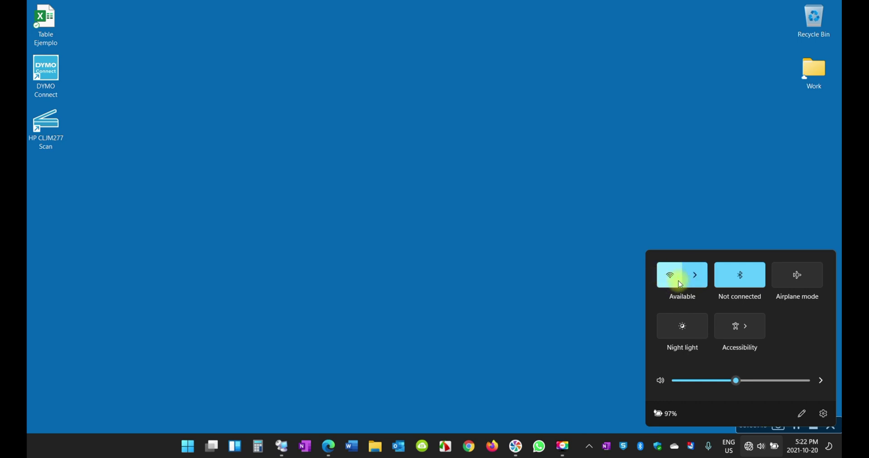
Turn Wi-Fi off from the Wi-Fi page of Quick Settings.
{"action": "left_click", "coordinate": [697, 277]}
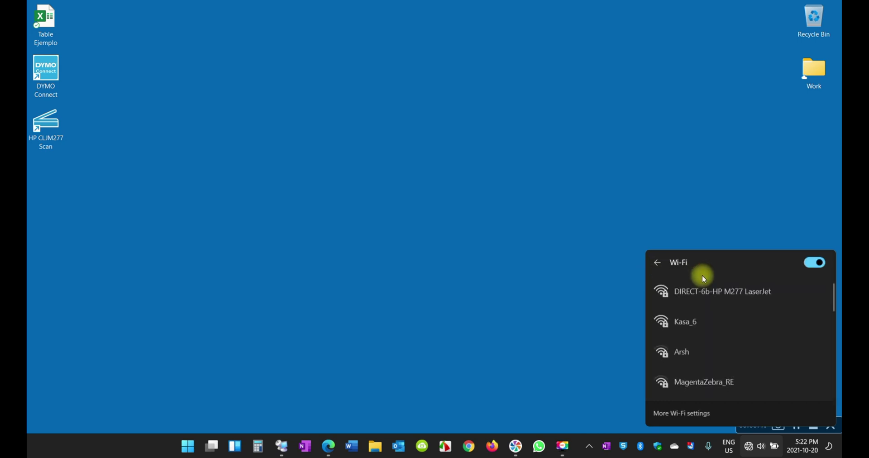
{"action": "left_click", "coordinate": [806, 263]}
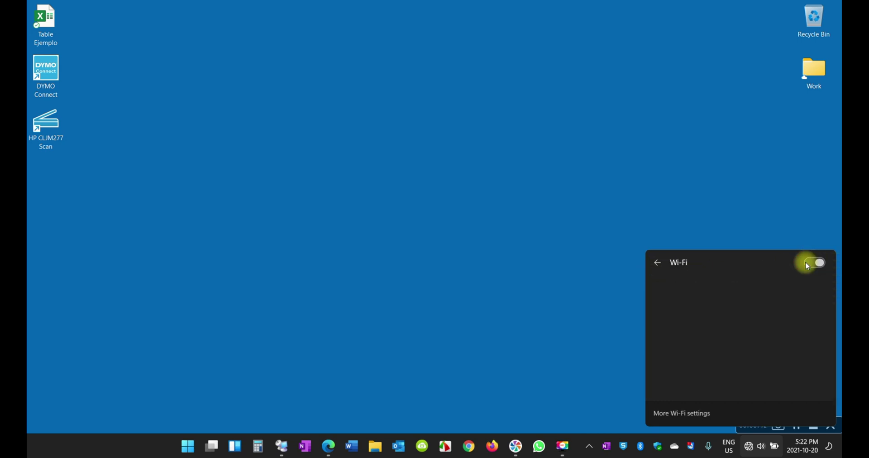
{"action": "left_click", "coordinate": [658, 266]}
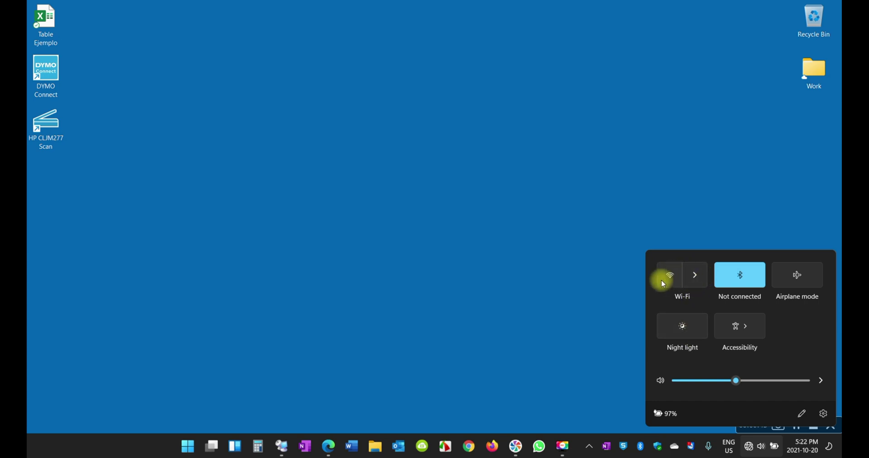
Turn Wi-Fi back on and close the Quick Settings panel.
{"action": "left_click", "coordinate": [697, 278]}
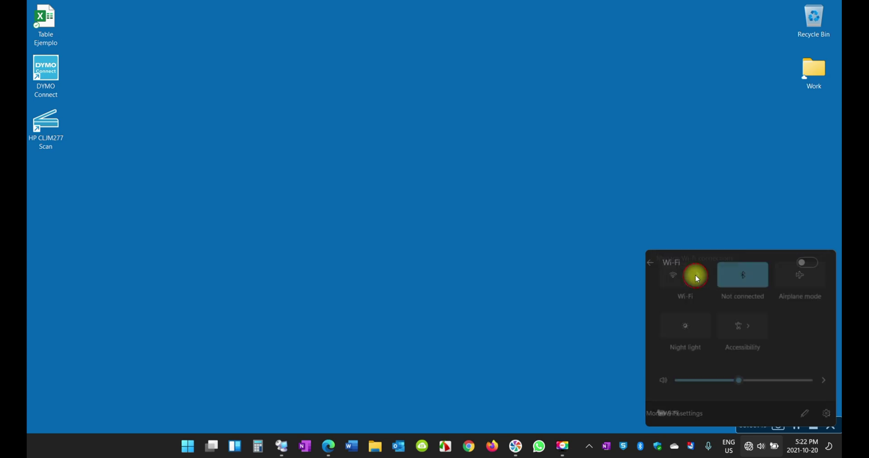
{"action": "left_click", "coordinate": [821, 263]}
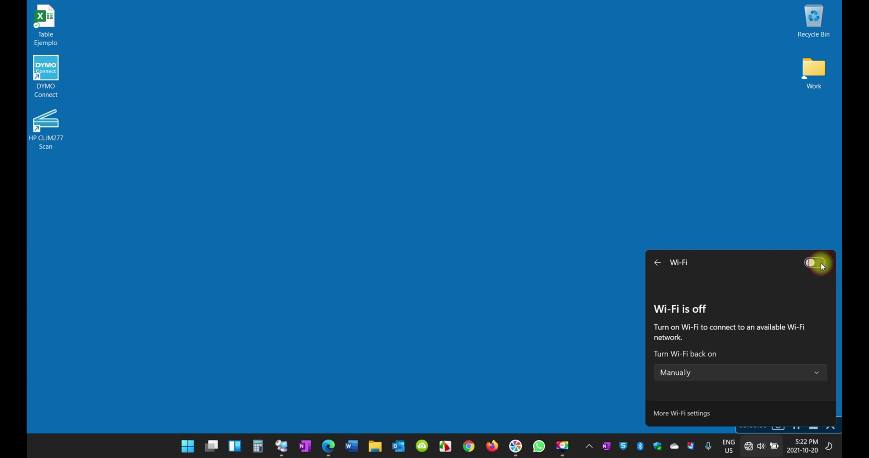
{"action": "left_click", "coordinate": [659, 263]}
{"action": "left_click", "coordinate": [593, 261]}
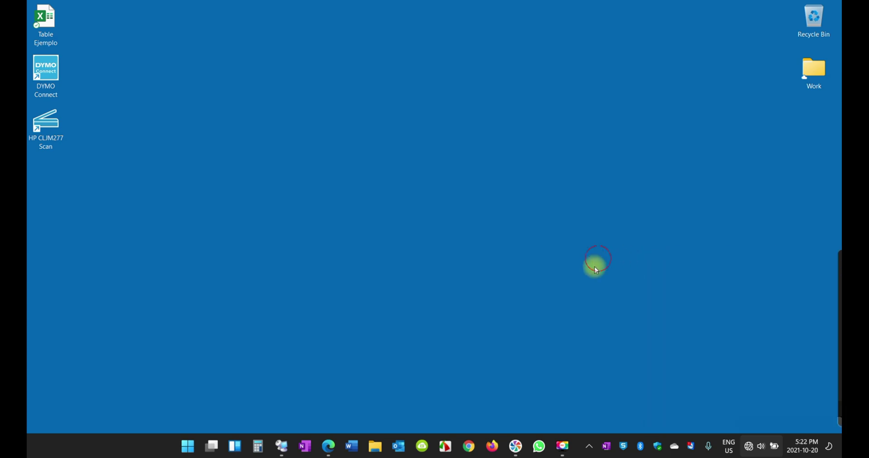
Open the Wi-Fi network list in Quick Settings and start connecting to Kasa_6.
{"action": "left_click", "coordinate": [751, 448]}
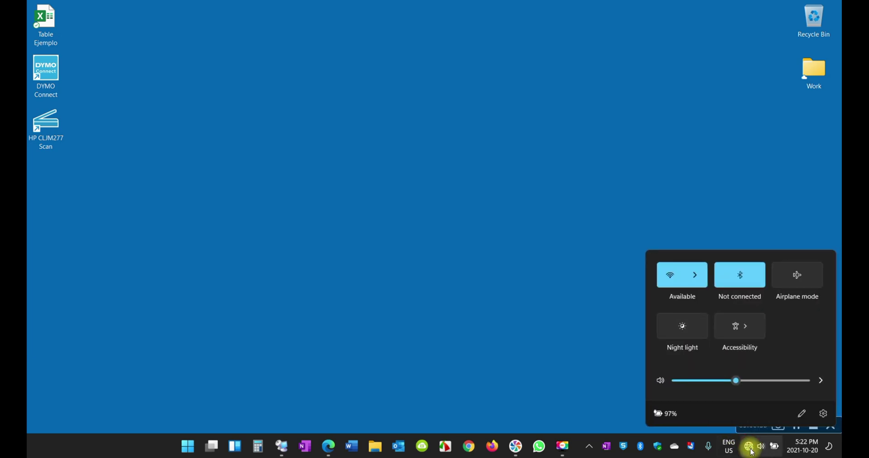
{"action": "left_click", "coordinate": [695, 274]}
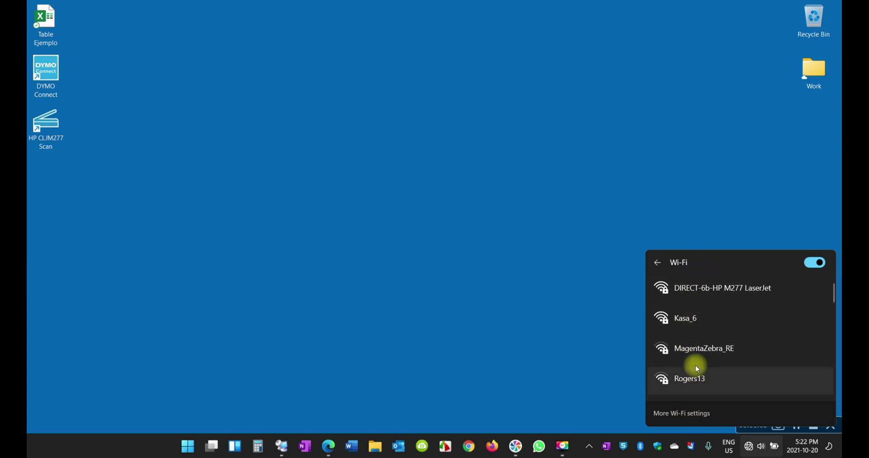
{"action": "left_click", "coordinate": [684, 317]}
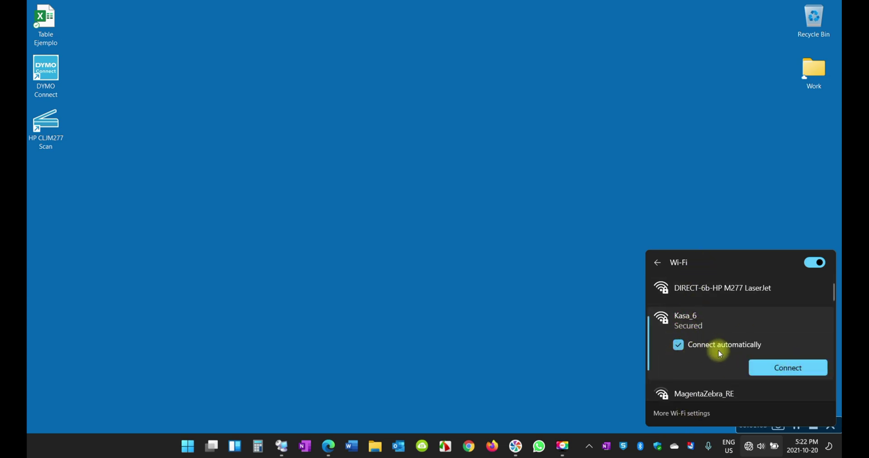
{"action": "left_click", "coordinate": [772, 367]}
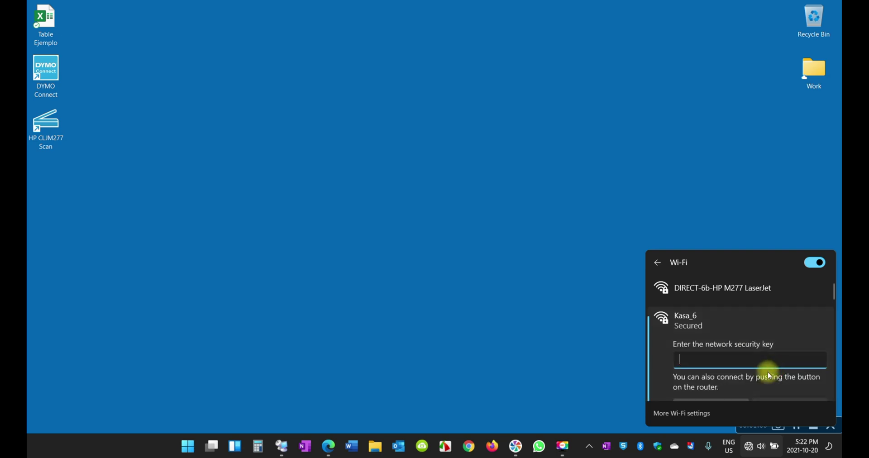
Enter the Kasa_6 network security key and submit it to join the network.
{"action": "type", "text": "••••••••••"}
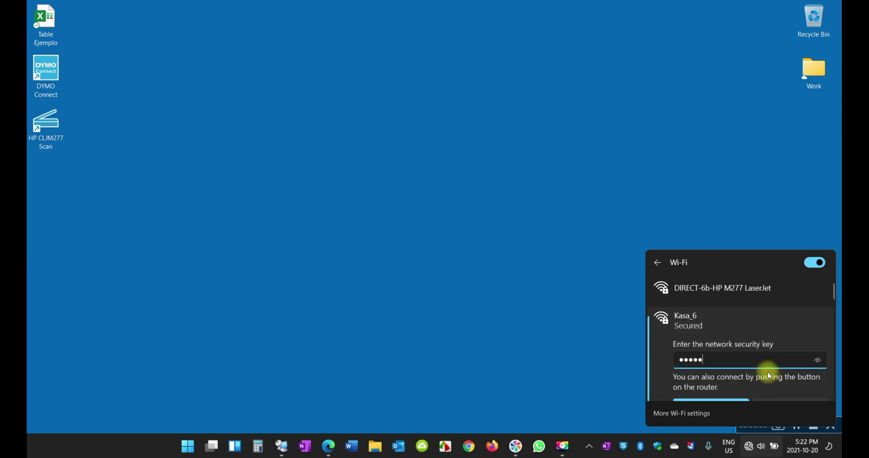
{"action": "type", "text": "•••••••"}
{"action": "key", "text": "BackSpace"}
{"action": "key", "text": "BackSpace"}
{"action": "key", "text": "BackSpace"}
{"action": "key", "text": "BackSpace"}
{"action": "key", "text": "BackSpace"}
{"action": "key", "text": "BackSpace"}
{"action": "key", "text": "BackSpace"}
{"action": "key", "text": "BackSpace"}
{"action": "key", "text": "BackSpace"}
{"action": "key", "text": "BackSpace"}
{"action": "key", "text": "BackSpace"}
{"action": "key", "text": "BackSpace"}
{"action": "key", "text": "BackSpace"}
{"action": "key", "text": "BackSpace"}
{"action": "key", "text": "BackSpace"}
{"action": "key", "text": "BackSpace"}
{"action": "key", "text": "BackSpace"}
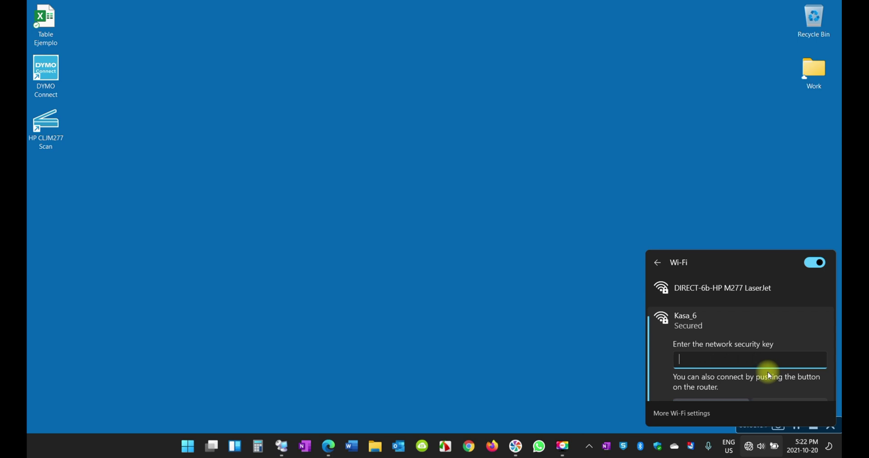
{"action": "type", "text": "••••••••••••••"}
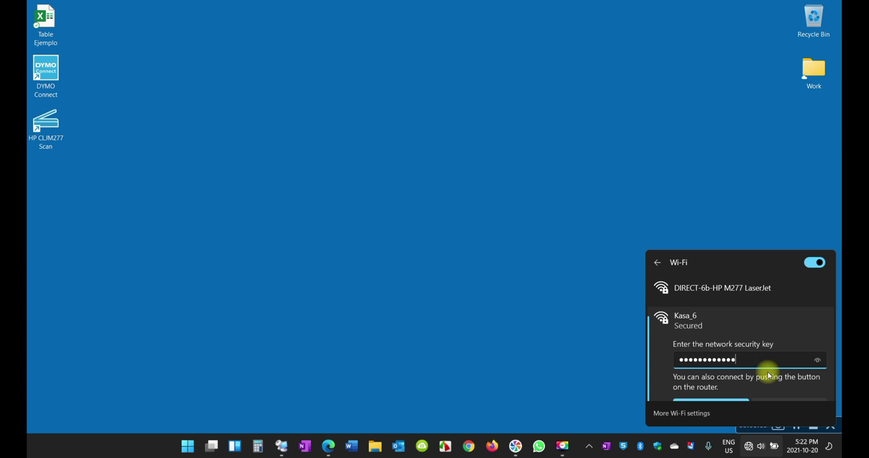
{"action": "type", "text": "••"}
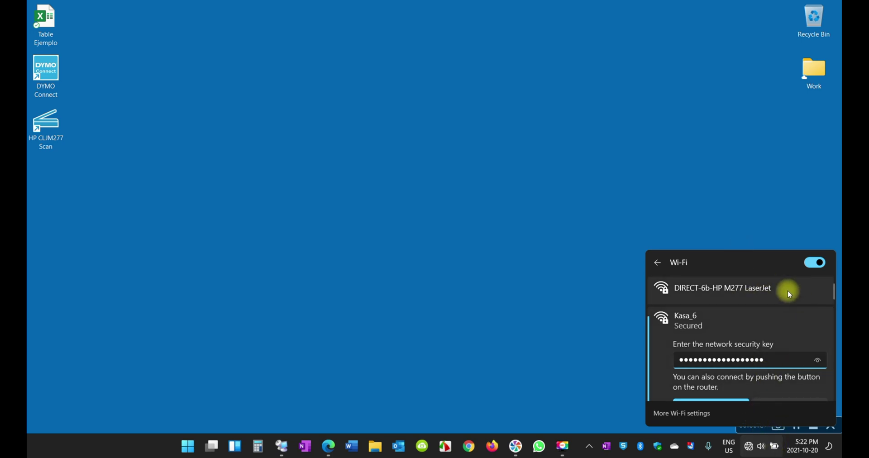
{"action": "mouse_move", "coordinate": [834, 291]}
{"action": "left_mouse_down"}
{"action": "mouse_move", "coordinate": [836, 333]}
{"action": "mouse_move", "coordinate": [835, 288]}
{"action": "mouse_move", "coordinate": [835, 305]}
{"action": "left_mouse_up"}
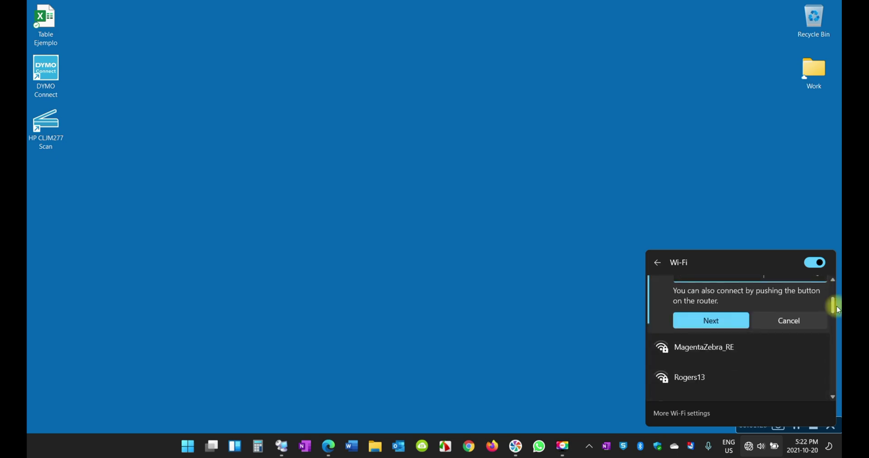
{"action": "left_click", "coordinate": [728, 320]}
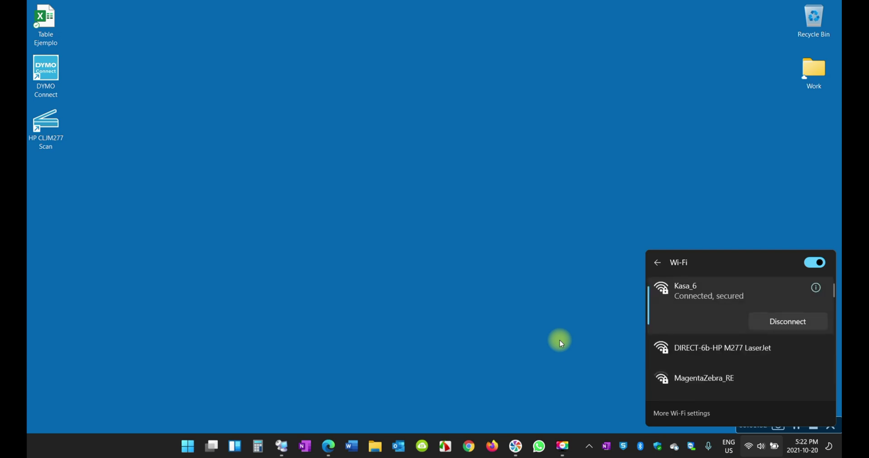
Check the Kasa_6 properties (Automatic DHCP, IPv4 10.5.40.65), then close Settings.
{"action": "left_click", "coordinate": [816, 289]}
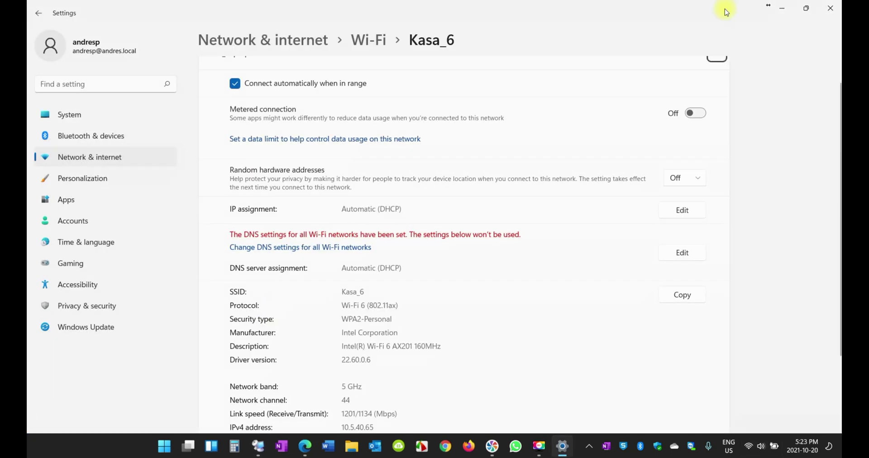
{"action": "scroll", "coordinate": [417, 267], "scroll_direction": "down", "scroll_amount": 2}
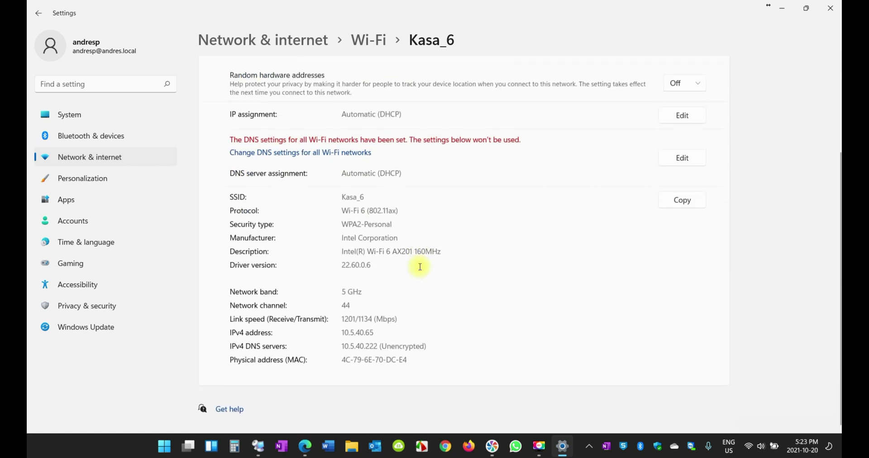
{"action": "scroll", "coordinate": [326, 287], "scroll_direction": "up", "scroll_amount": 2}
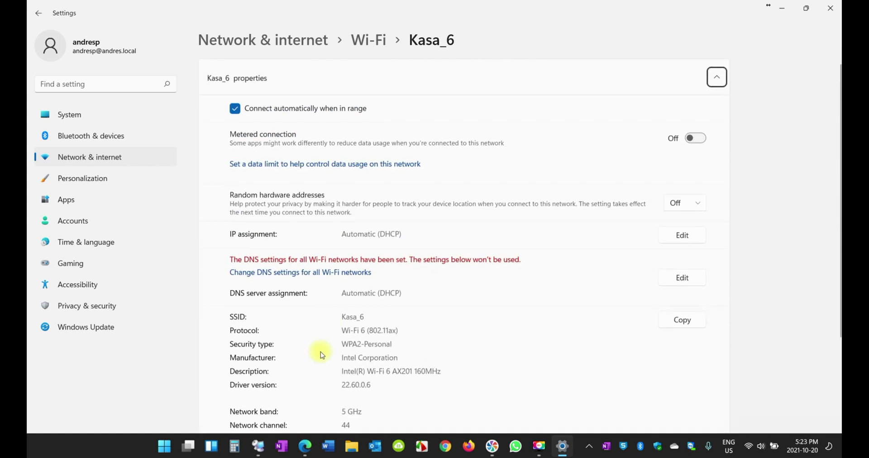
{"action": "left_click", "coordinate": [830, 7]}
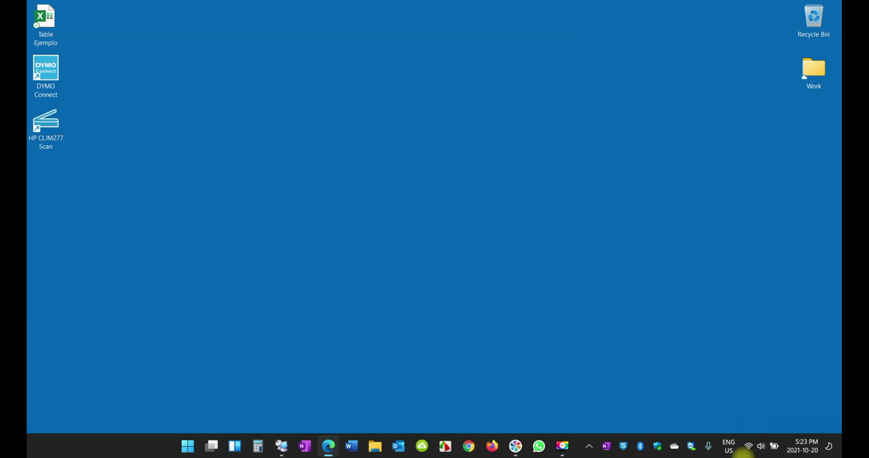
{"action": "mouse_move", "coordinate": [750, 450]}
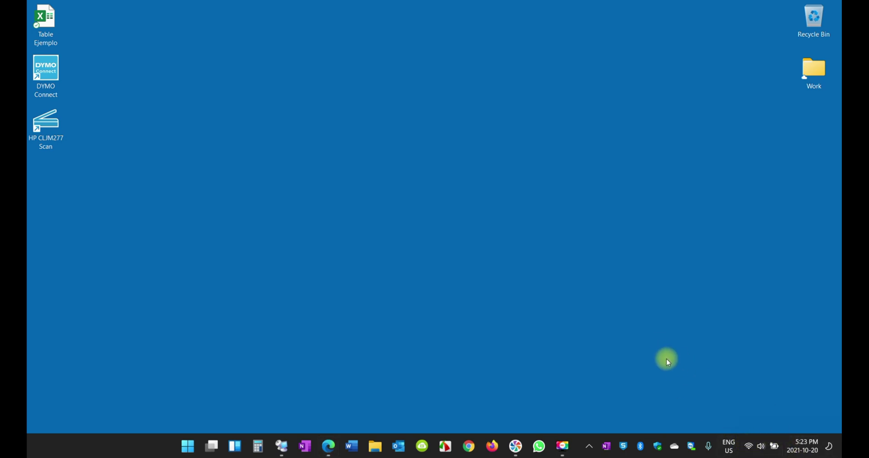
Open Network & internet settings, go to Advanced network settings and scroll to Related settings.
{"action": "right_click", "coordinate": [750, 447]}
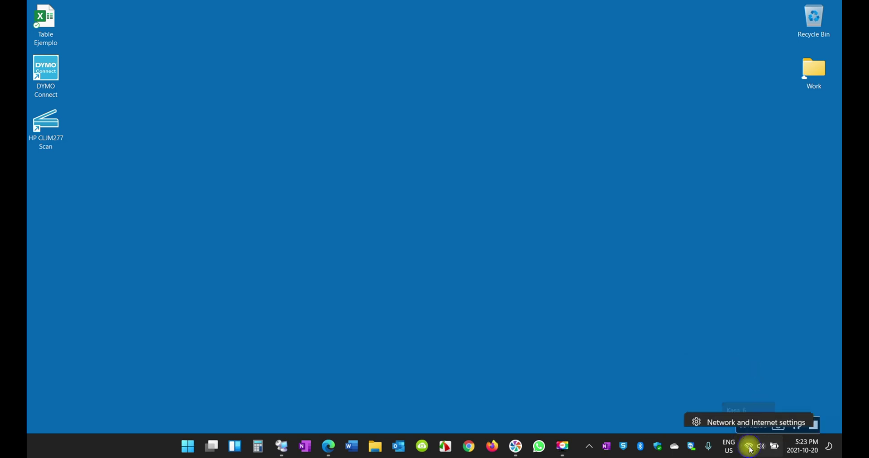
{"action": "left_click", "coordinate": [744, 419]}
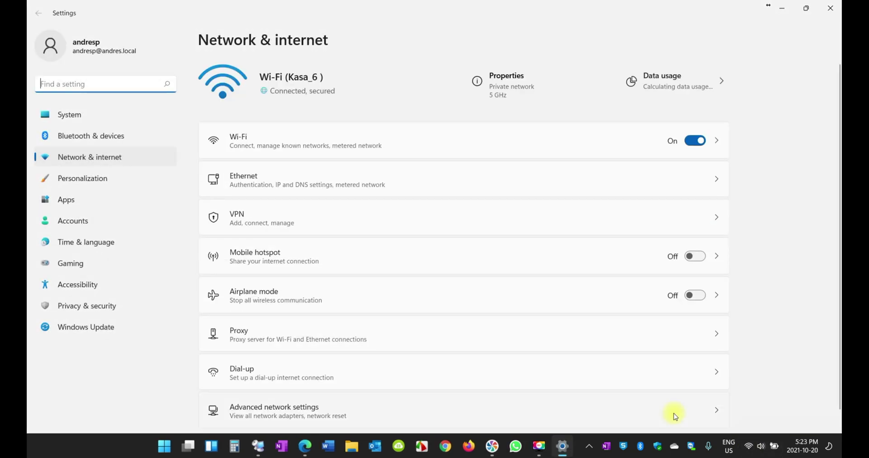
{"action": "scroll", "coordinate": [417, 335], "scroll_direction": "down", "scroll_amount": 1}
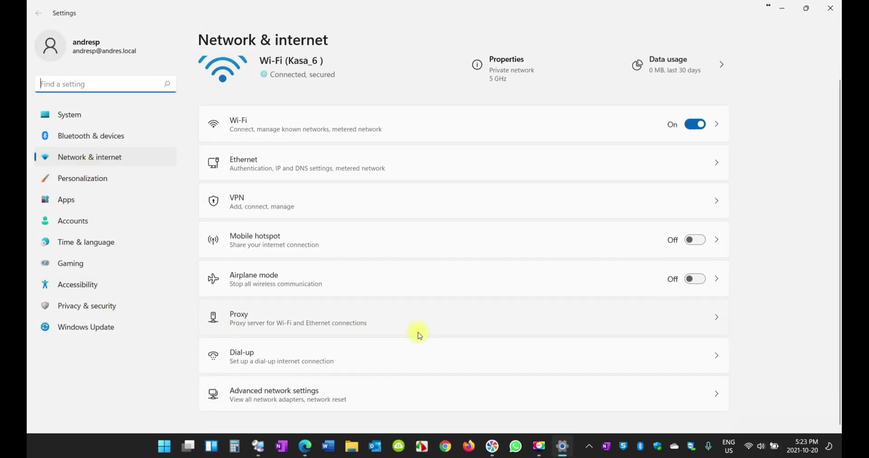
{"action": "left_click", "coordinate": [262, 398]}
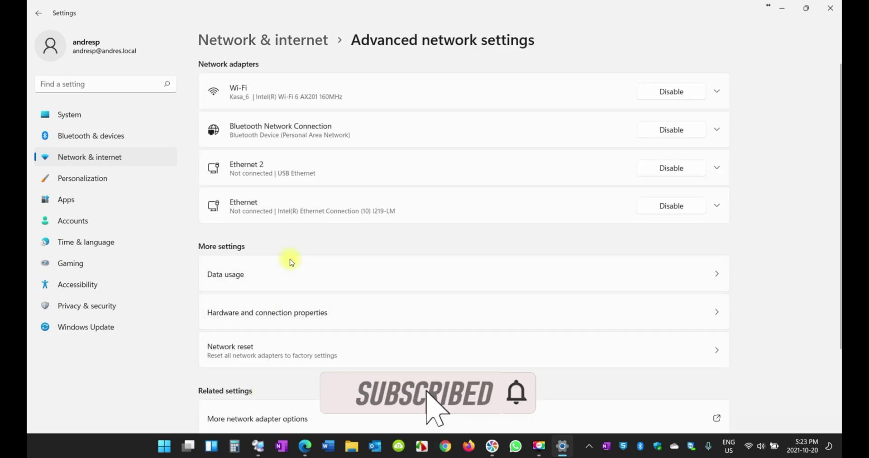
{"action": "scroll", "coordinate": [304, 303], "scroll_direction": "down", "scroll_amount": 2}
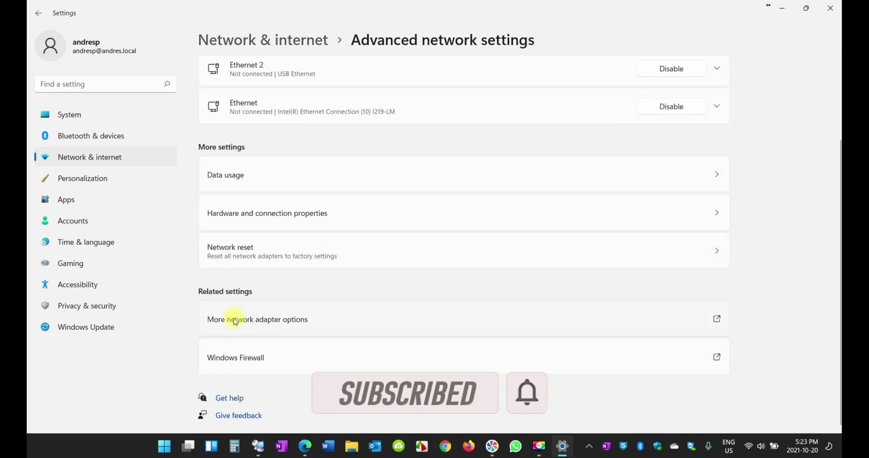
Choose More network adapter options to show the Bluetooth, Ethernet, Ethernet 2 and Wi-Fi adapters.
{"action": "left_click", "coordinate": [294, 324]}
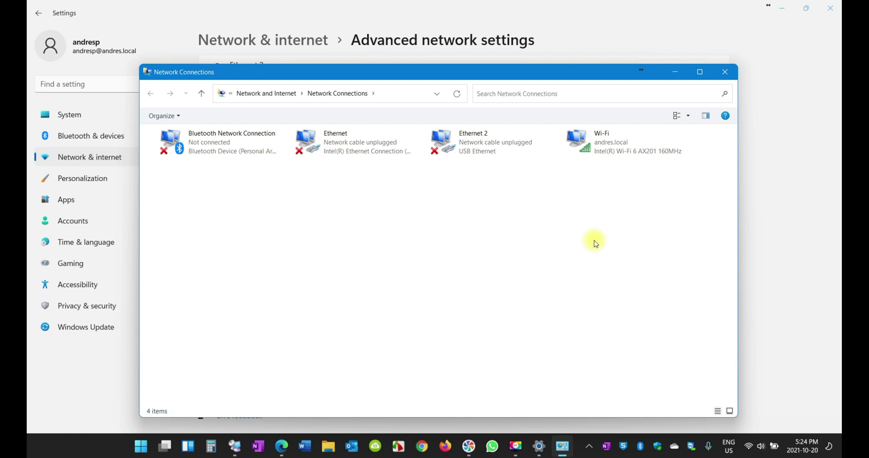
Show the Wi-Fi adapter's Status and Details: IPv4 10.5.40.65, gateway 10.5.40.1, DNS 10.5.40.222.
{"action": "right_click", "coordinate": [594, 147]}
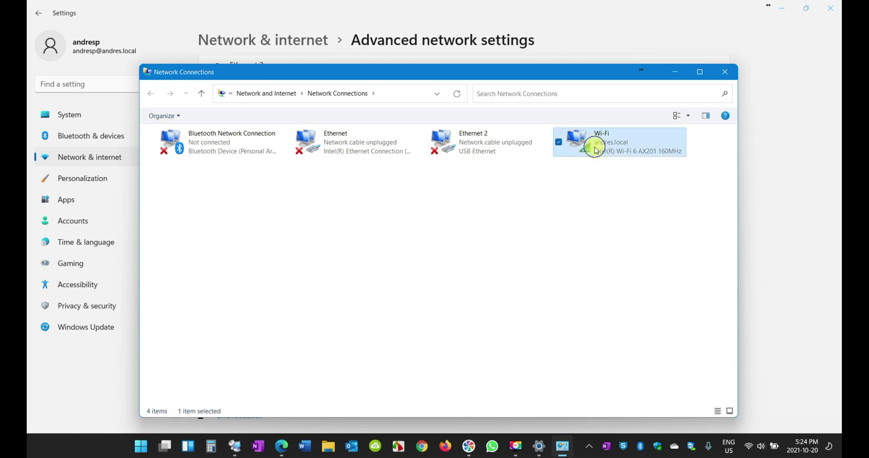
{"action": "left_click", "coordinate": [631, 180]}
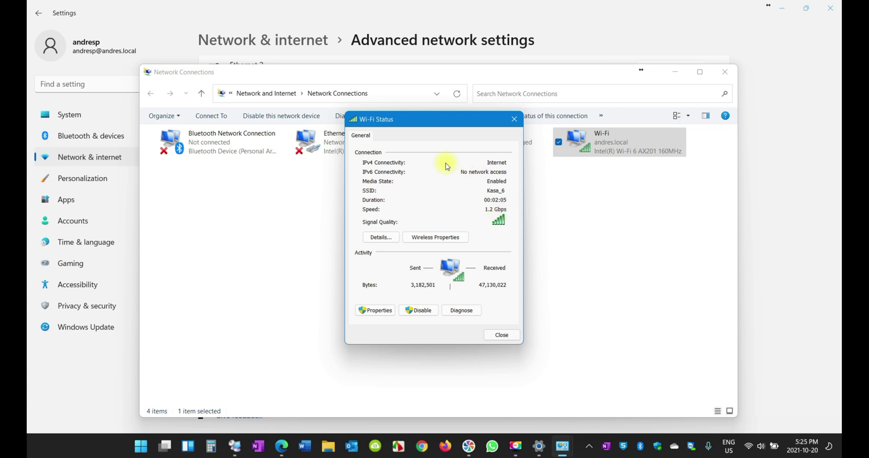
{"action": "left_click", "coordinate": [383, 238]}
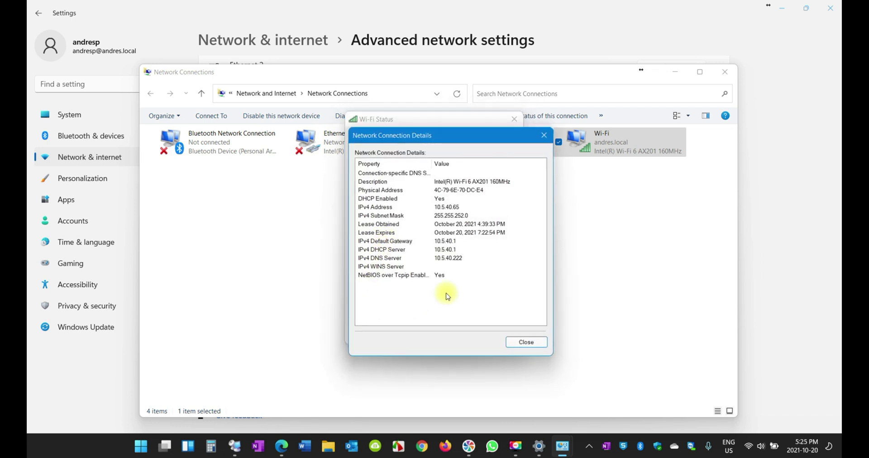
Check the IPv4 address 10.5.40.65 and DNS 10.5.40.222, then open Kasa_6 Wireless Properties.
{"action": "left_click", "coordinate": [462, 207]}
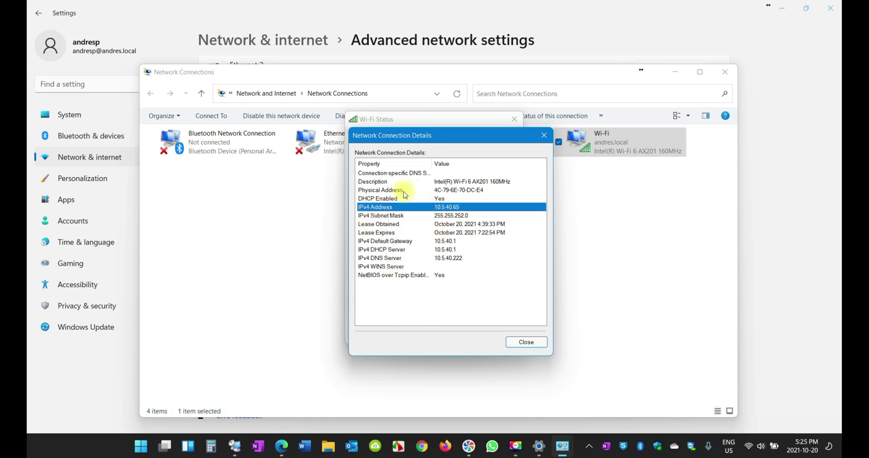
{"action": "left_click", "coordinate": [381, 258]}
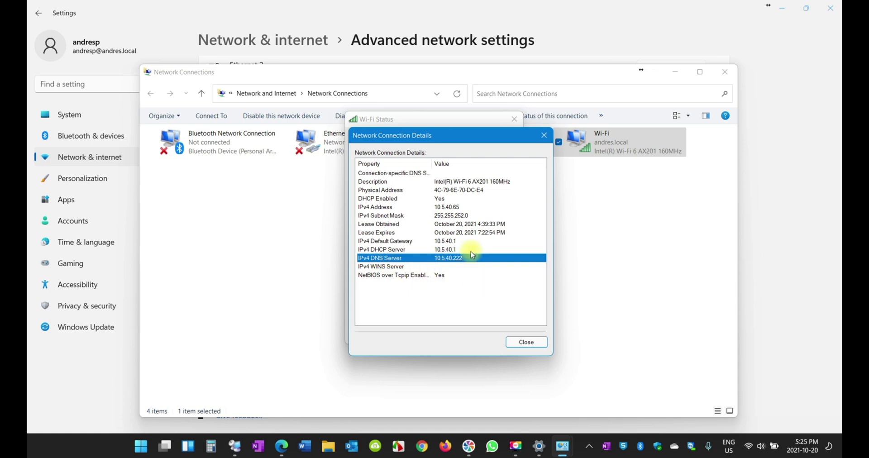
{"action": "left_click", "coordinate": [379, 207]}
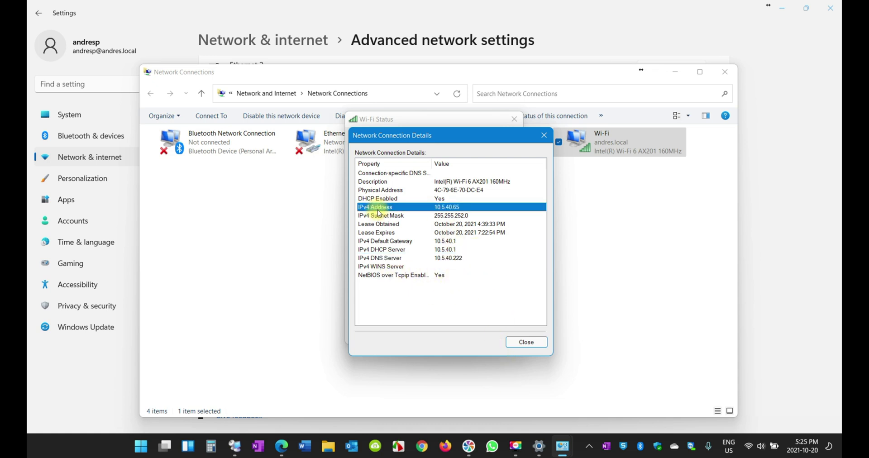
{"action": "left_click", "coordinate": [519, 342]}
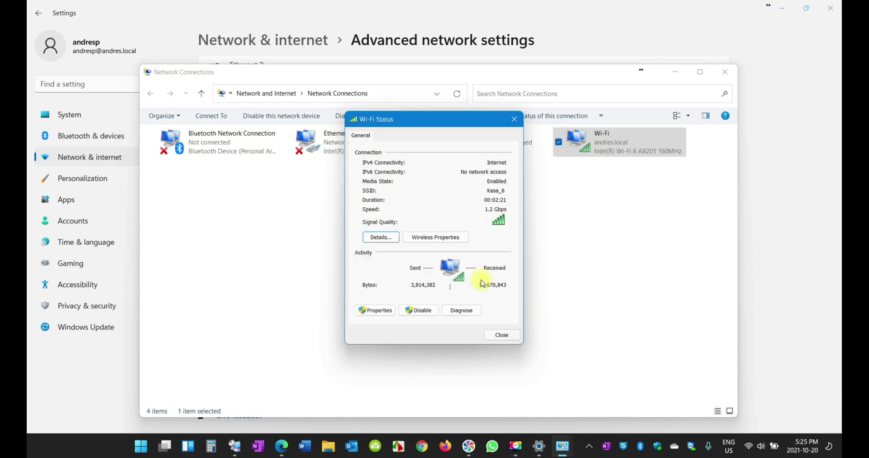
{"action": "left_click", "coordinate": [432, 238]}
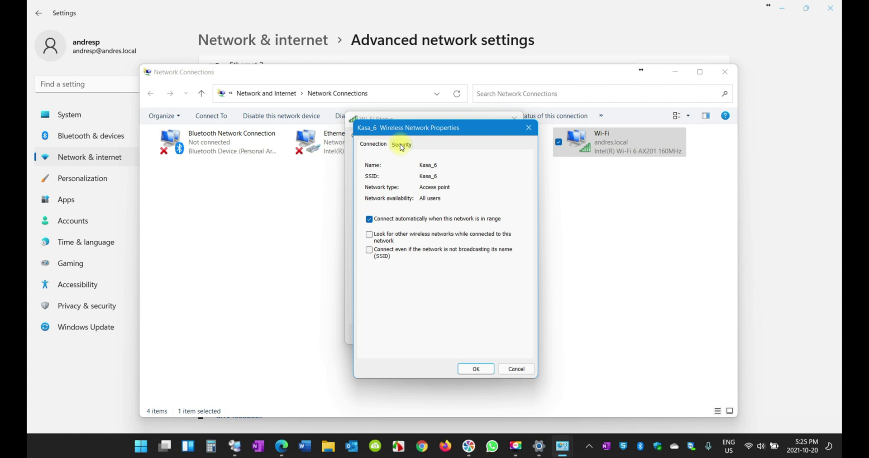
Show the Kasa_6 Security tab: WPA2-Personal with AES encryption.
{"action": "left_click", "coordinate": [403, 145]}
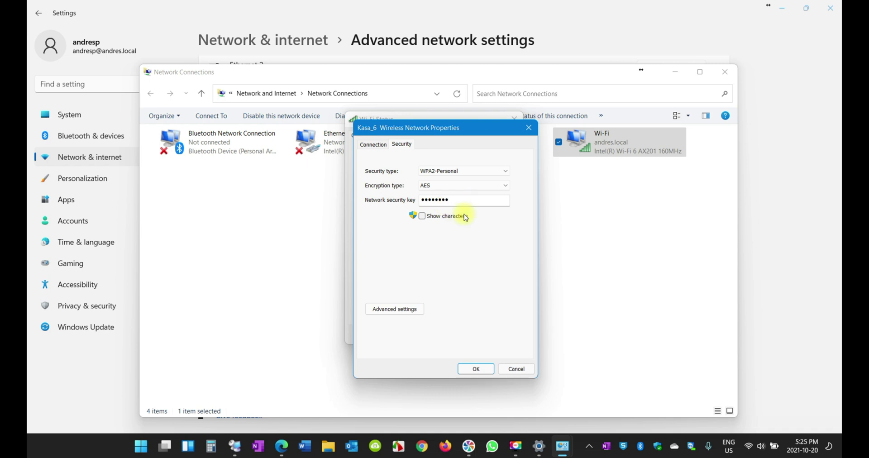
Close Kasa_6 properties and Wi-Fi Status, then reopen the Wi-Fi connection details.
{"action": "left_click", "coordinate": [471, 369]}
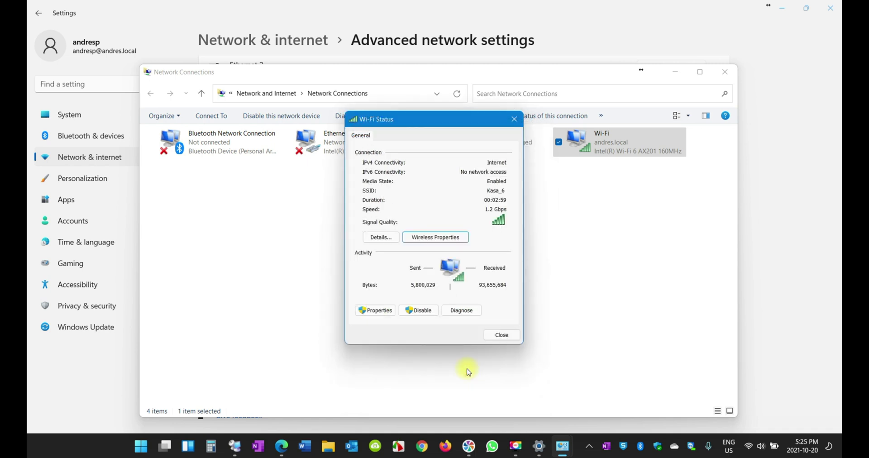
{"action": "left_click", "coordinate": [494, 335]}
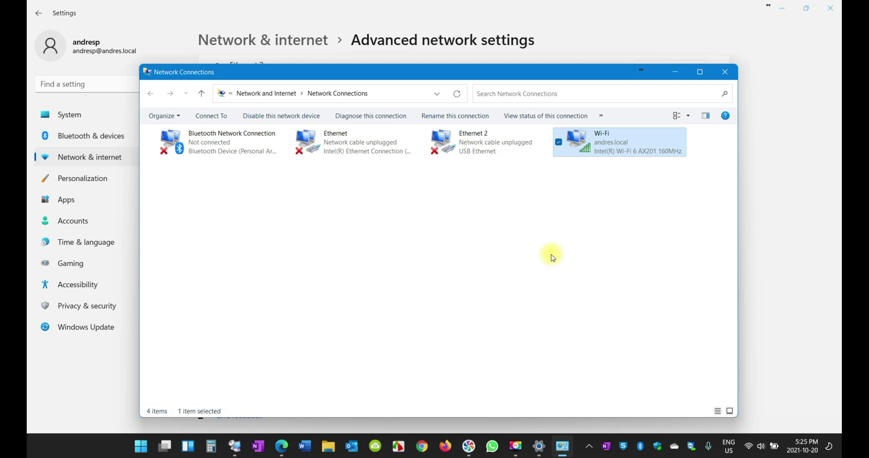
{"action": "right_click", "coordinate": [608, 140]}
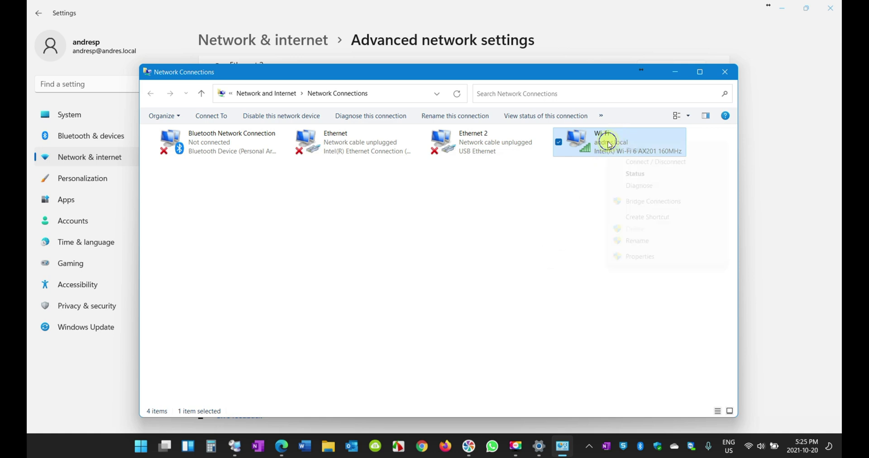
{"action": "left_click", "coordinate": [634, 174]}
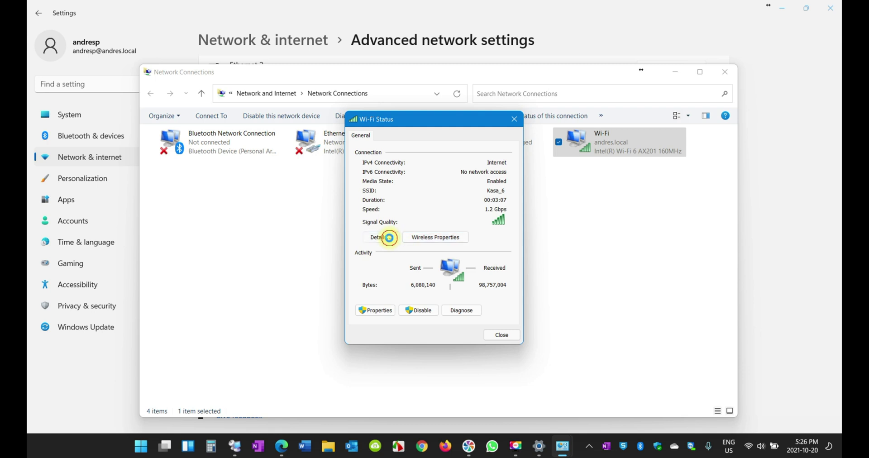
{"action": "left_click", "coordinate": [387, 238]}
Recheck the IPv4 Address row, then close the details and status dialogs.
{"action": "left_click", "coordinate": [450, 207]}
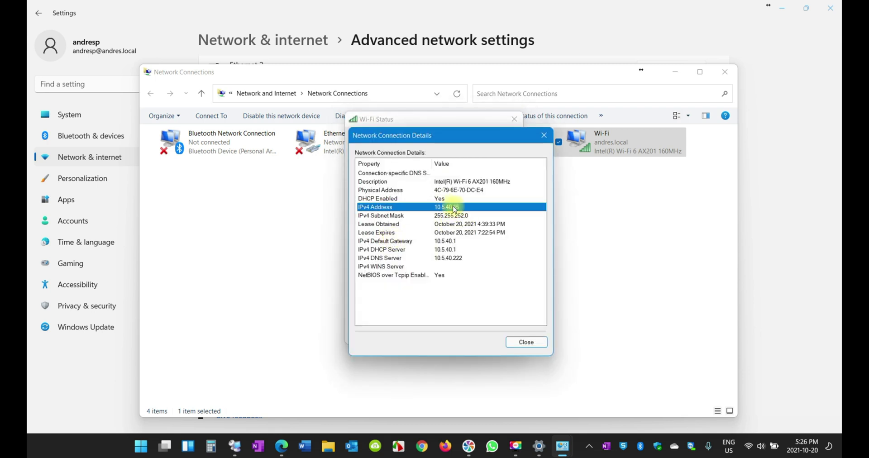
{"action": "left_click", "coordinate": [525, 341]}
{"action": "key", "text": "Escape"}
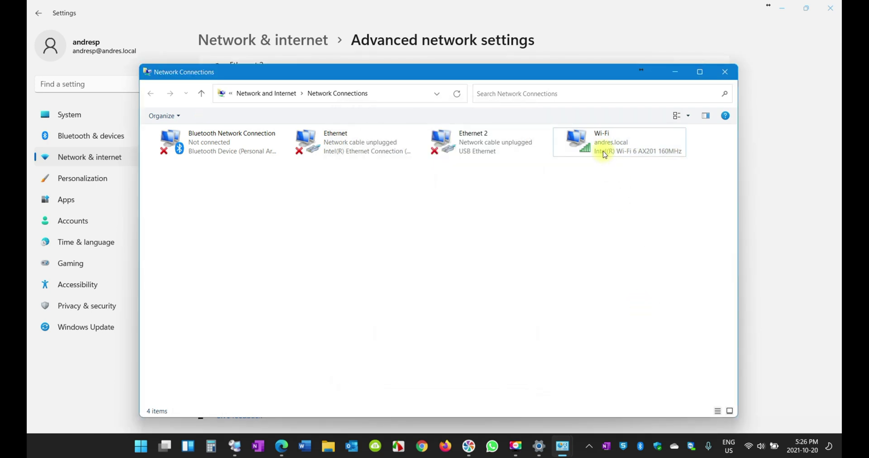
{"action": "right_click", "coordinate": [603, 144]}
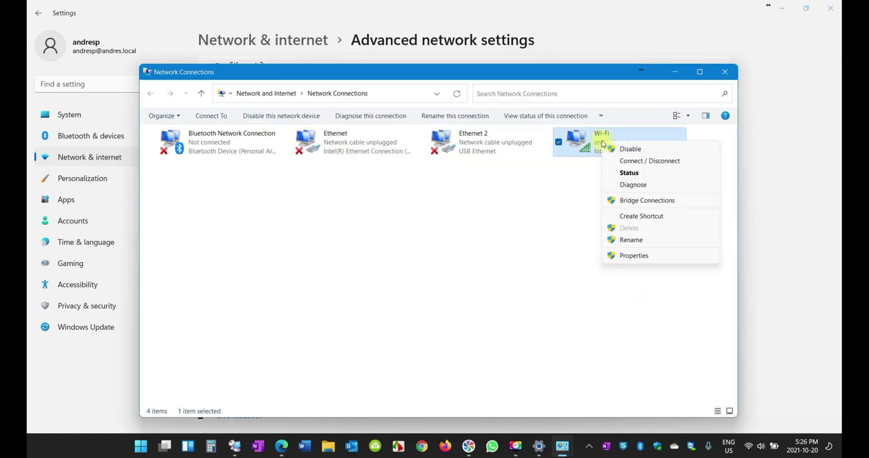
Give Wi-Fi IPv4 the static address 10.5.40.65, mask 255.255.255.0, gateway 10.5.40.1, keeping DNS 10.5.40.222.
{"action": "left_click", "coordinate": [634, 257]}
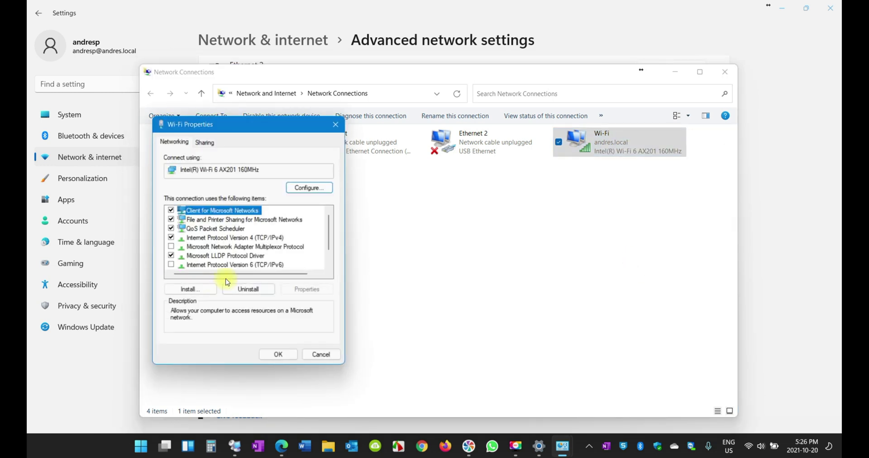
{"action": "double_click", "coordinate": [252, 237]}
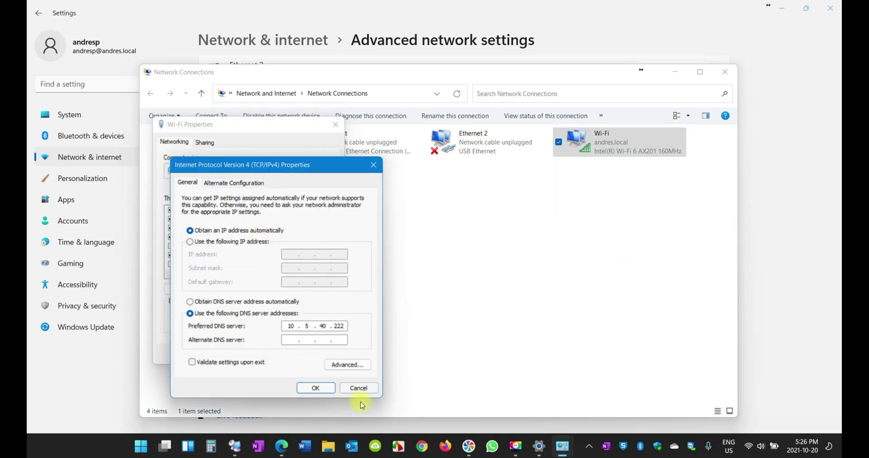
{"action": "left_click", "coordinate": [362, 388]}
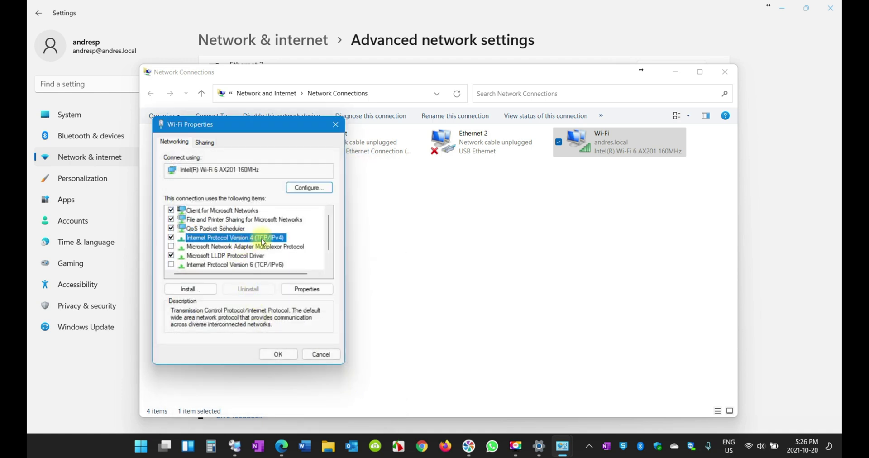
{"action": "left_click", "coordinate": [302, 291]}
{"action": "left_click_drag", "start_coordinate": [295, 168], "coordinate": [447, 168]}
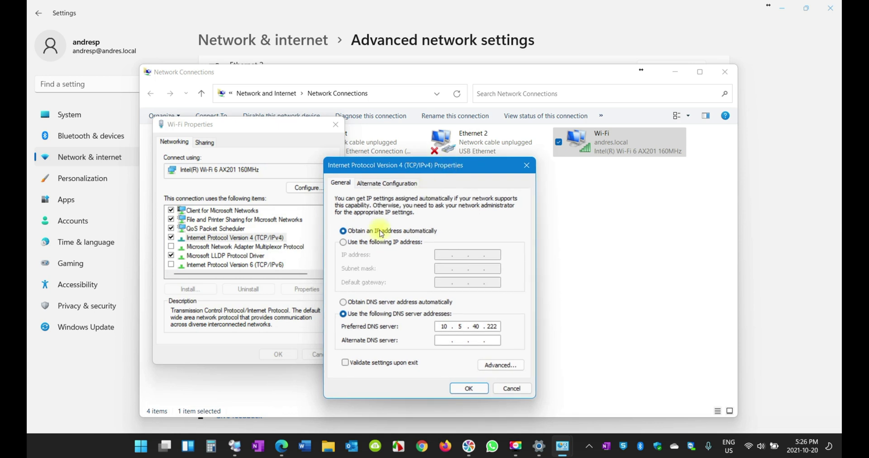
{"action": "left_click", "coordinate": [355, 242]}
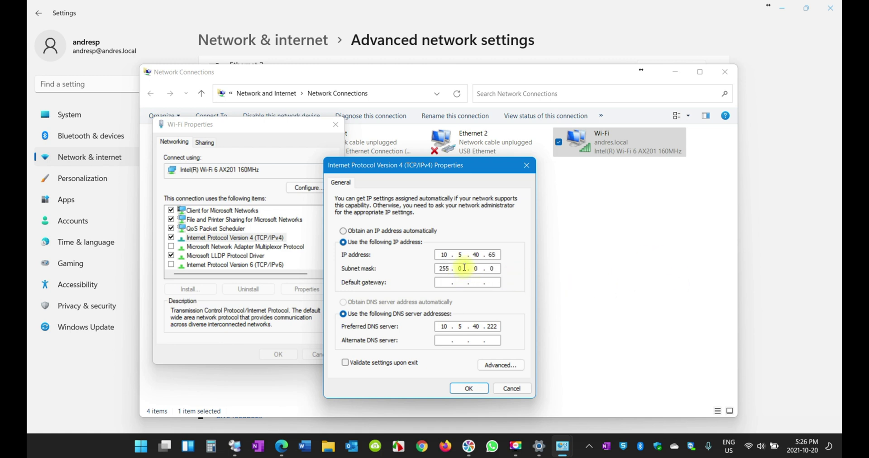
{"action": "double_click", "coordinate": [464, 267]}
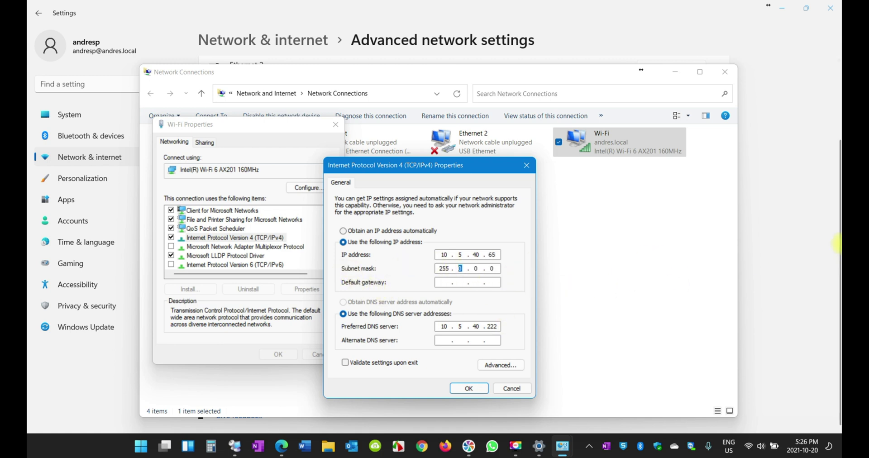
{"action": "type", "text": "255.255."}
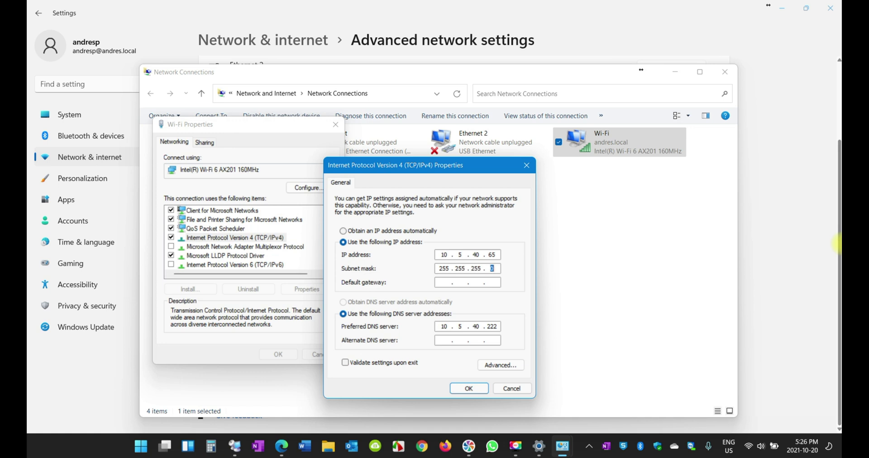
{"action": "left_click", "coordinate": [444, 282]}
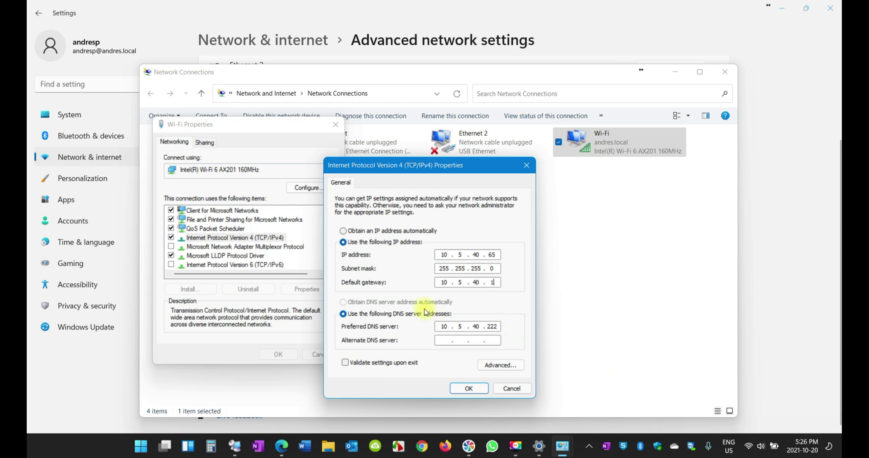
{"action": "left_click", "coordinate": [477, 389]}
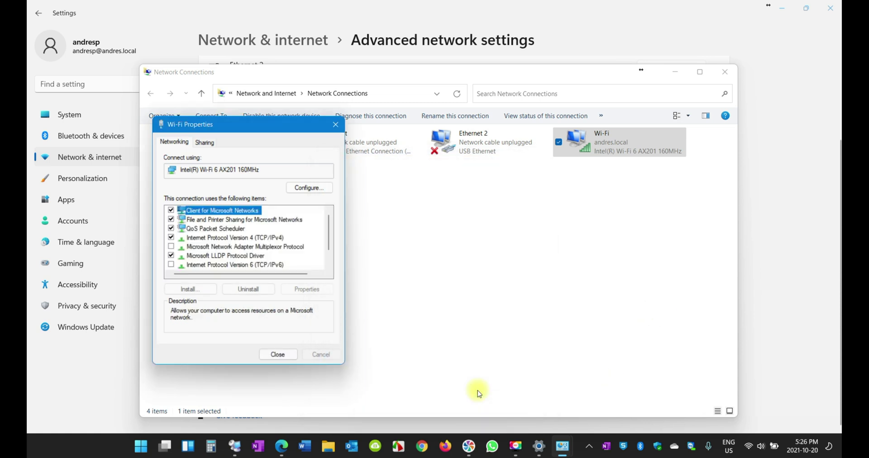
{"action": "left_click", "coordinate": [278, 354]}
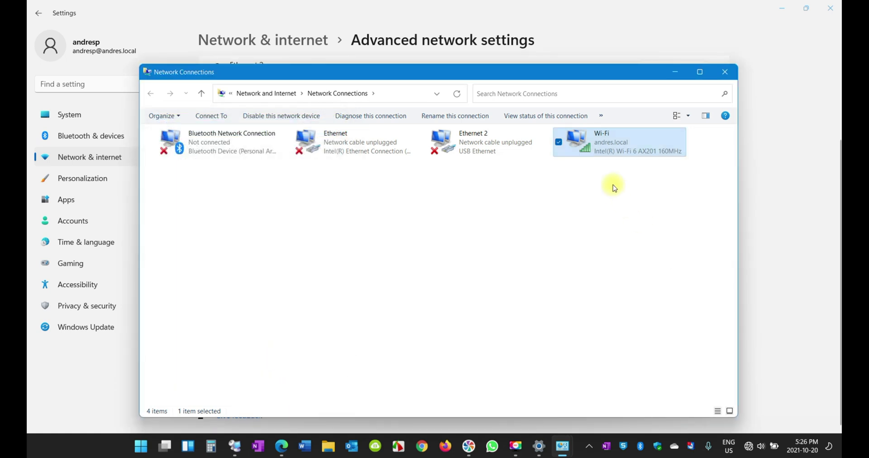
{"action": "right_click", "coordinate": [608, 146]}
{"action": "left_click", "coordinate": [634, 177]}
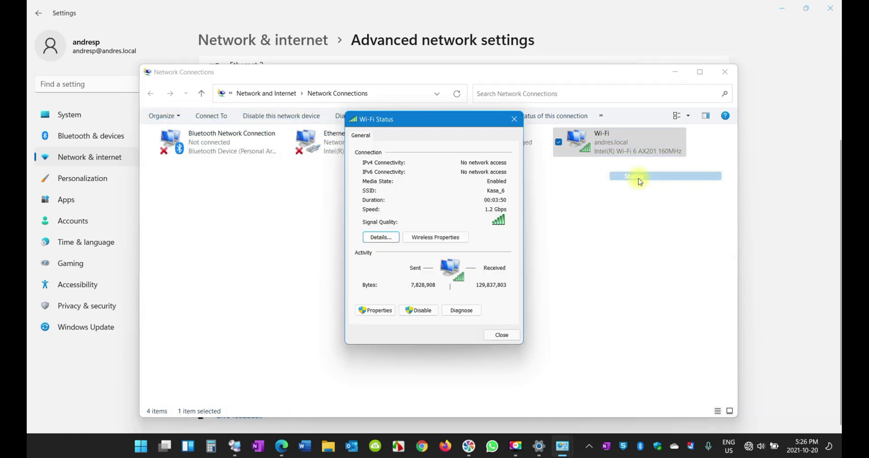
{"action": "left_click", "coordinate": [393, 243]}
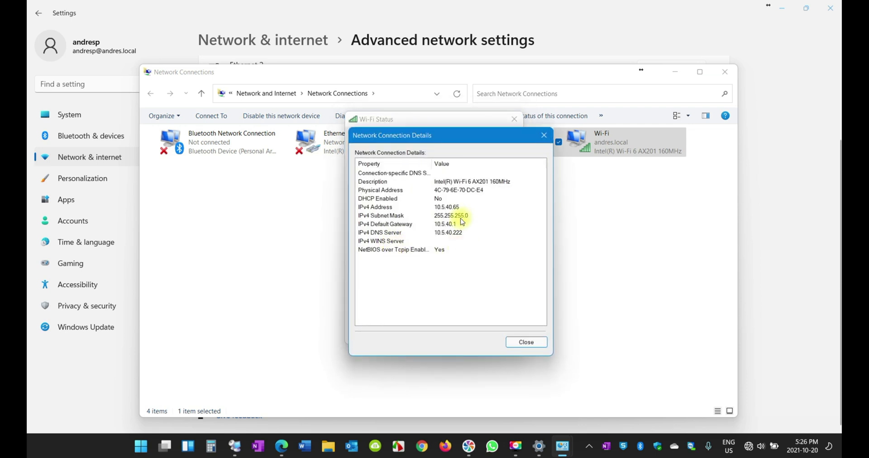
{"action": "left_click", "coordinate": [455, 209]}
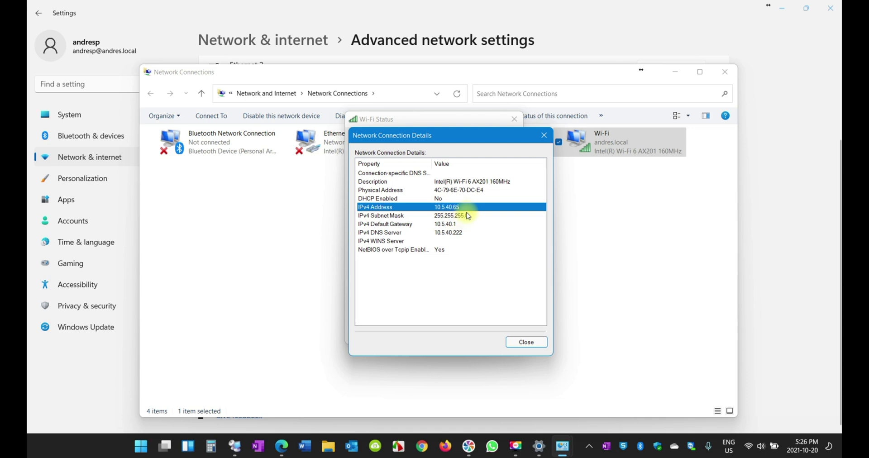
{"action": "left_click", "coordinate": [534, 342]}
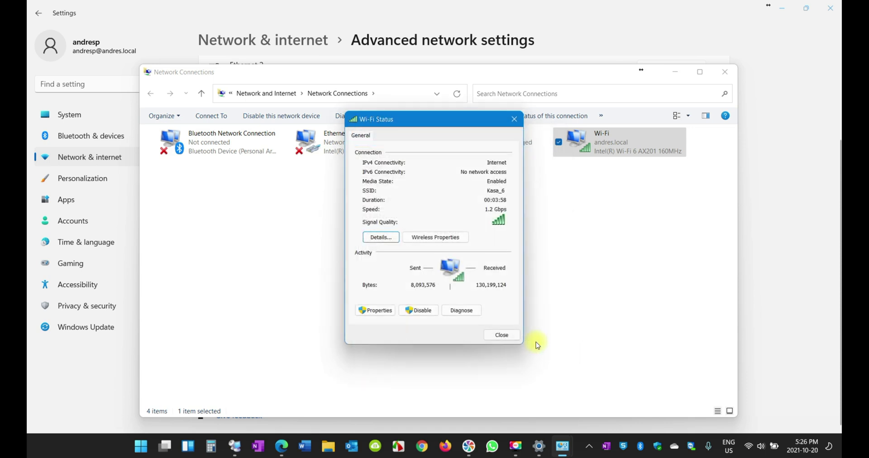
{"action": "left_click", "coordinate": [509, 336]}
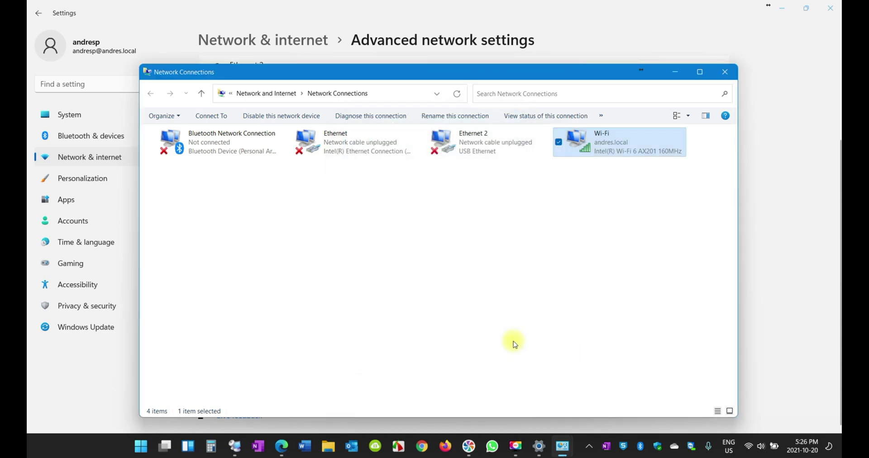
Set Wi-Fi IPv4 to 'Obtain an IP address automatically' and confirm both the IPv4 and adapter dialogs.
{"action": "right_click", "coordinate": [604, 149]}
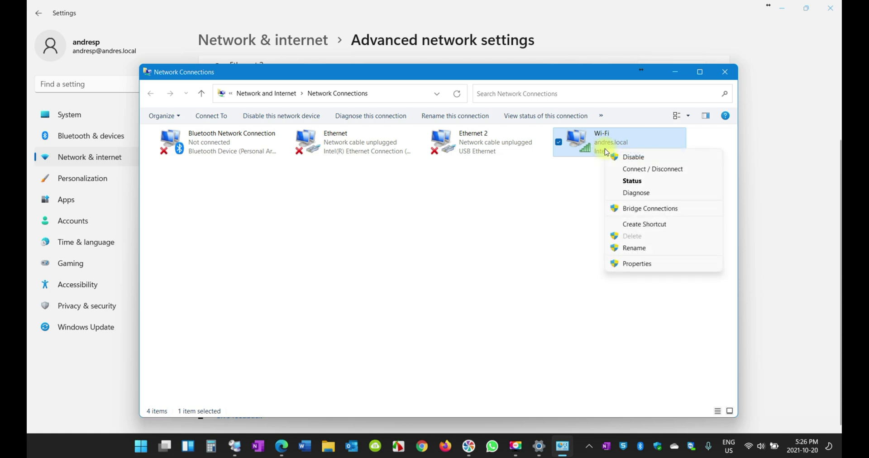
{"action": "left_click", "coordinate": [583, 175]}
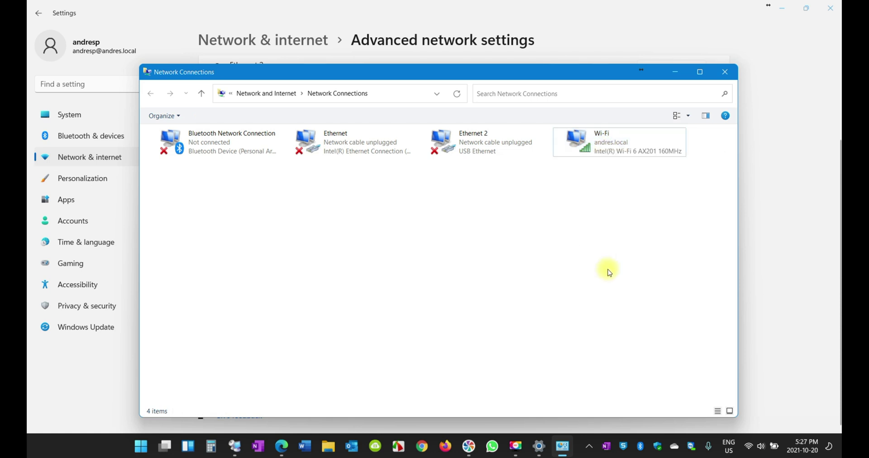
{"action": "right_click", "coordinate": [610, 149]}
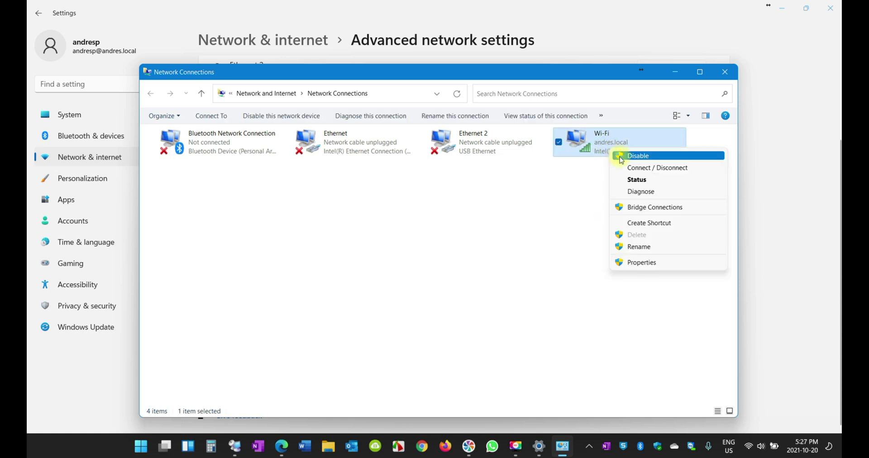
{"action": "left_click", "coordinate": [641, 263]}
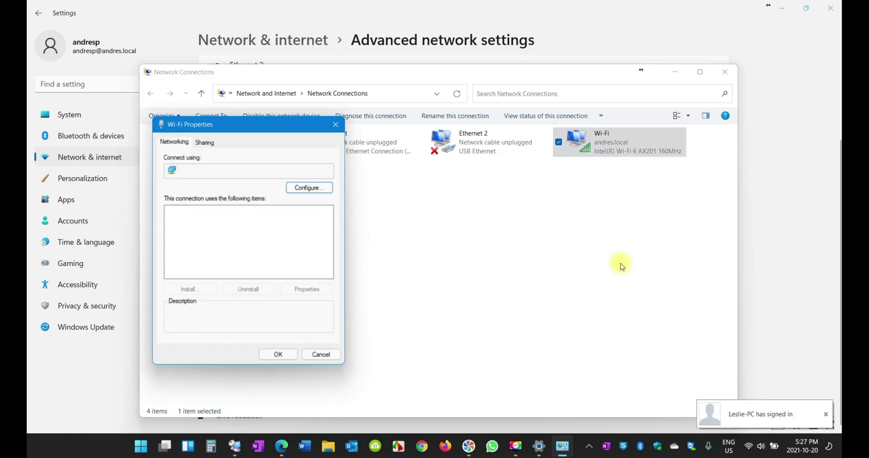
{"action": "double_click", "coordinate": [263, 238]}
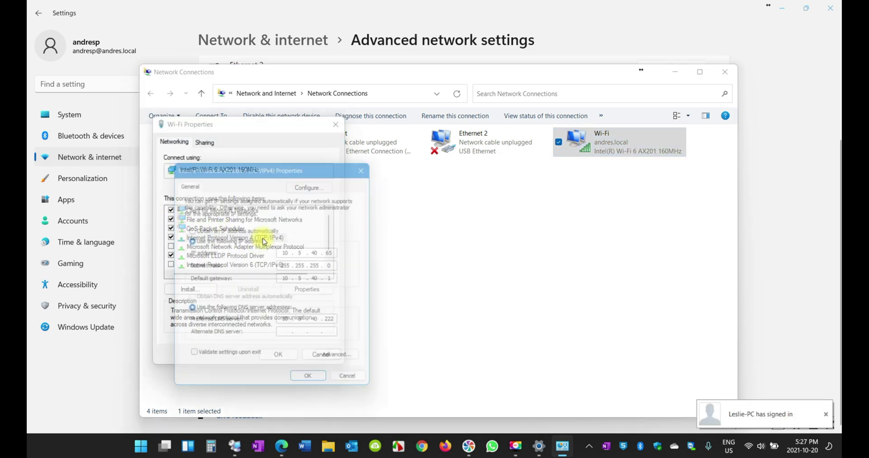
{"action": "left_click", "coordinate": [221, 232]}
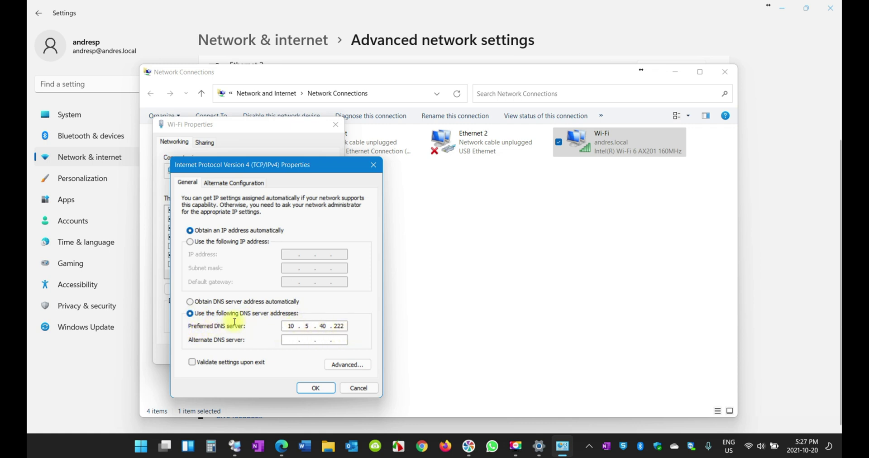
{"action": "left_click", "coordinate": [316, 388]}
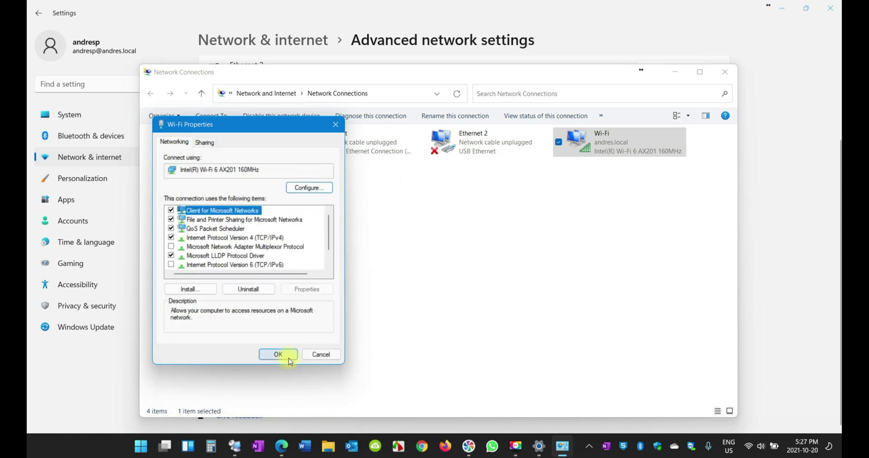
{"action": "left_click", "coordinate": [286, 358]}
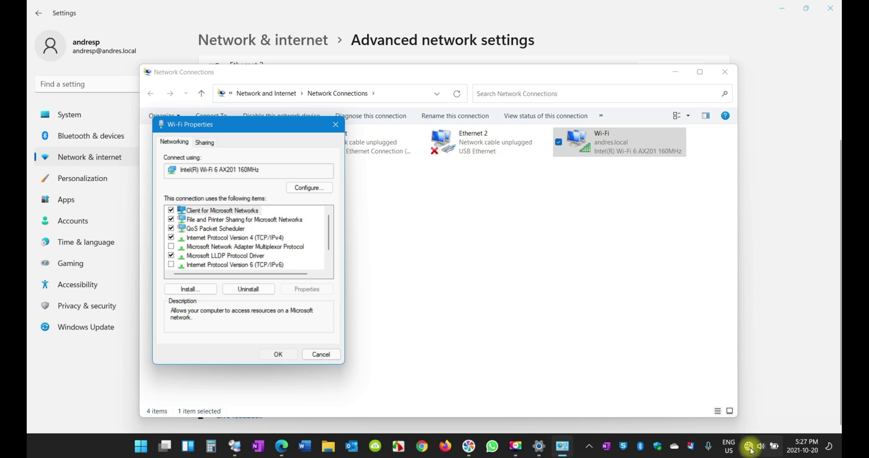
{"action": "left_click", "coordinate": [294, 358]}
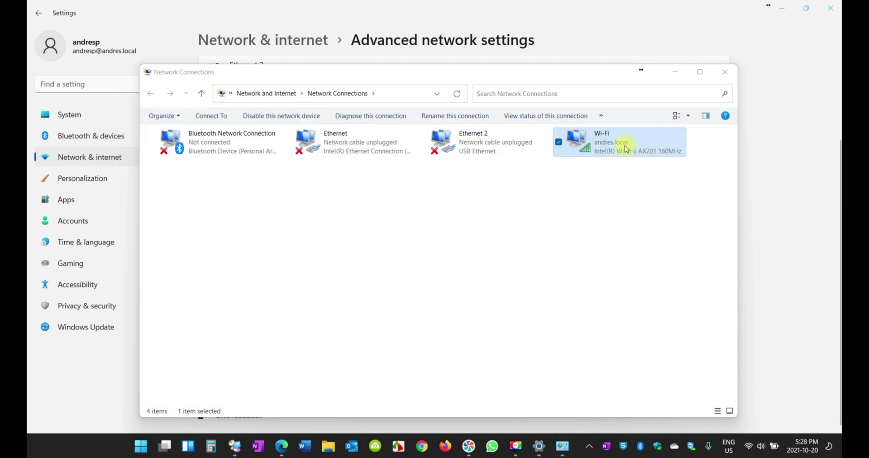
Check the Wi-Fi connection details show DHCP Enabled: Yes and the new IPv4 address.
{"action": "right_click", "coordinate": [605, 145]}
{"action": "left_click", "coordinate": [622, 176]}
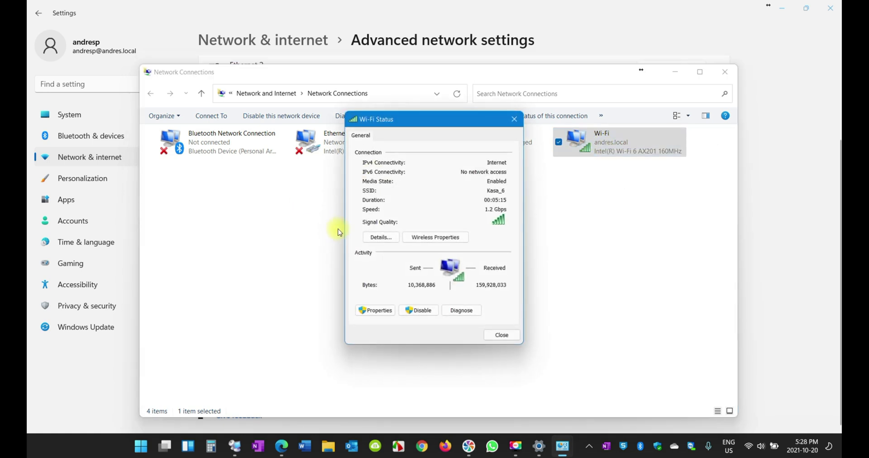
{"action": "left_click", "coordinate": [375, 237]}
{"action": "left_click", "coordinate": [448, 207]}
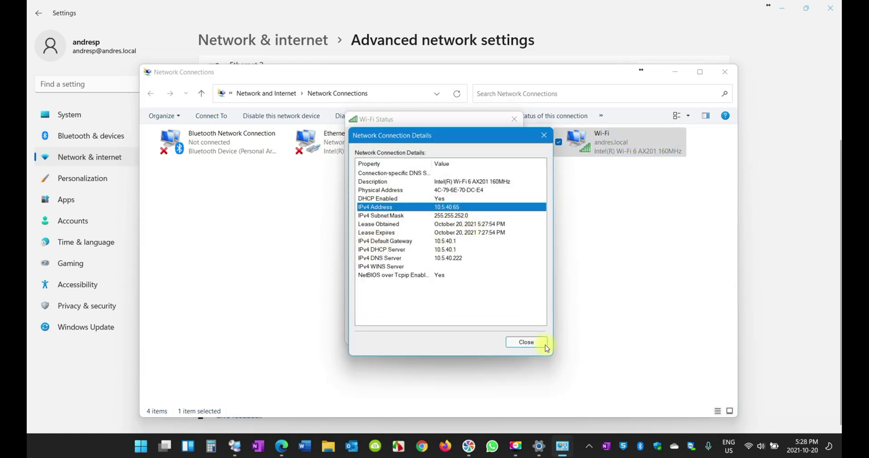
{"action": "left_click", "coordinate": [526, 342]}
Close the Wi-Fi status, Network Connections and Settings windows.
{"action": "left_click", "coordinate": [514, 119]}
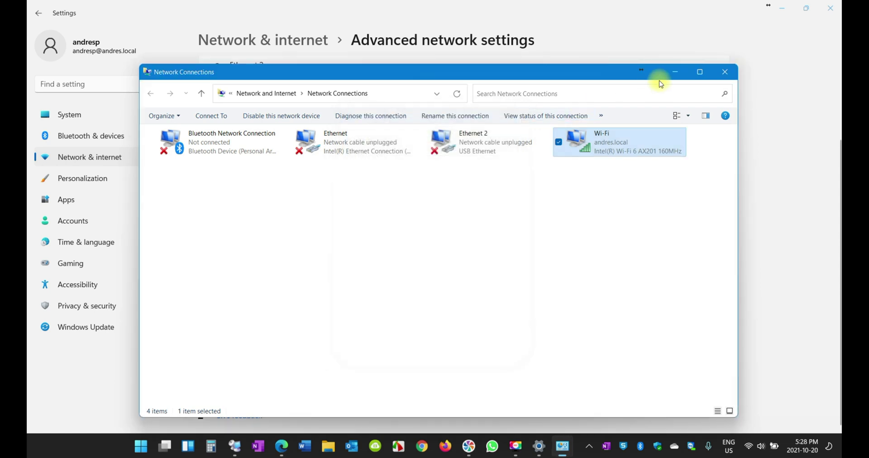
{"action": "left_click", "coordinate": [725, 72]}
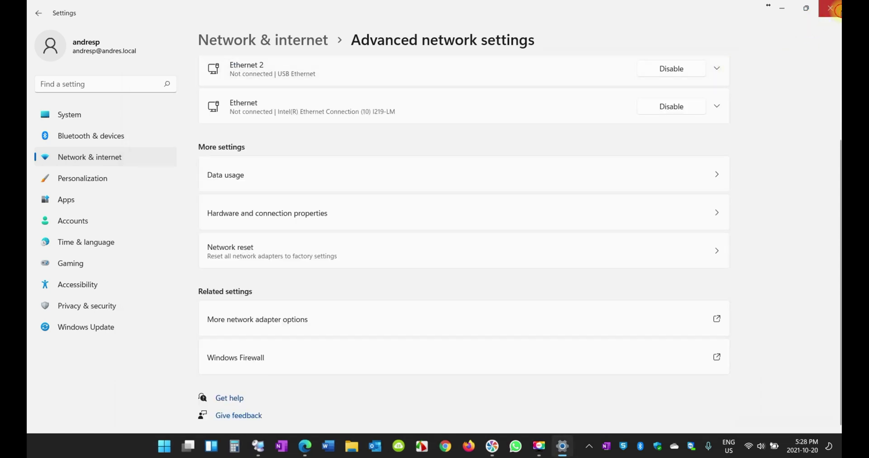
{"action": "left_click", "coordinate": [837, 9]}
Search 'cmd' from Start and launch Command Prompt.
{"action": "left_click", "coordinate": [200, 443]}
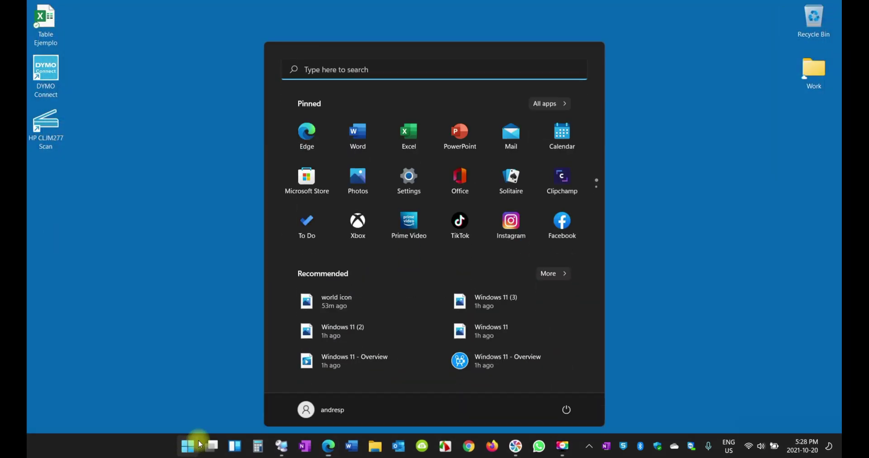
{"action": "type", "text": "cm"}
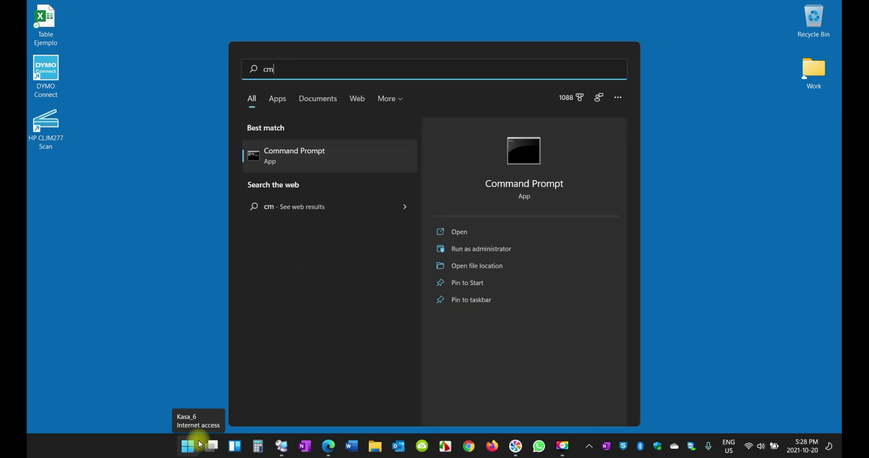
{"action": "type", "text": "d"}
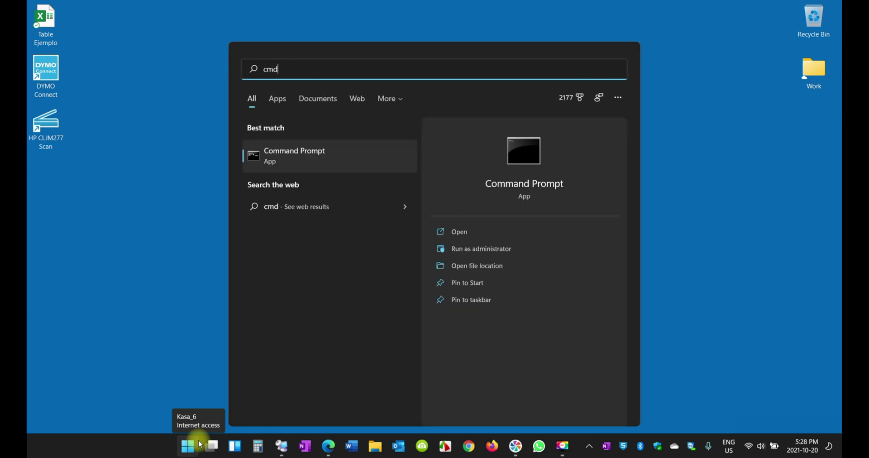
{"action": "left_click", "coordinate": [298, 161]}
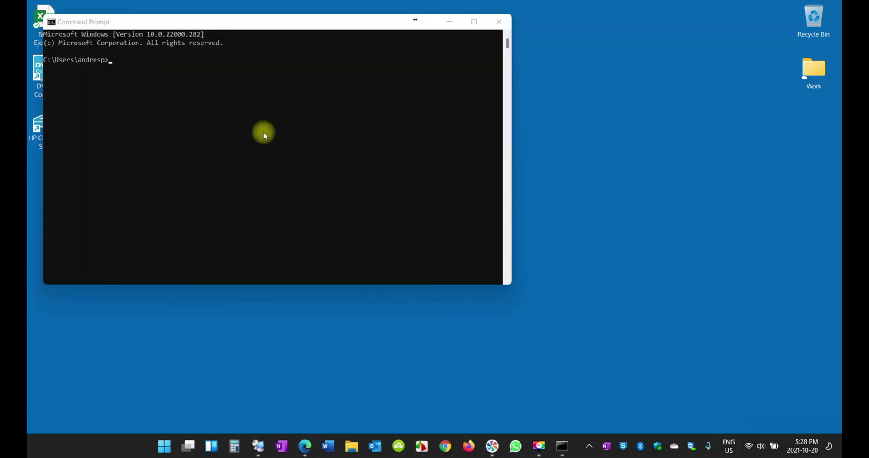
Run 'ipconfig /all' and highlight the Wi-Fi IPv4 address line showing 10.5.40.65.
{"action": "left_click", "coordinate": [169, 67]}
{"action": "type", "text": "i"}
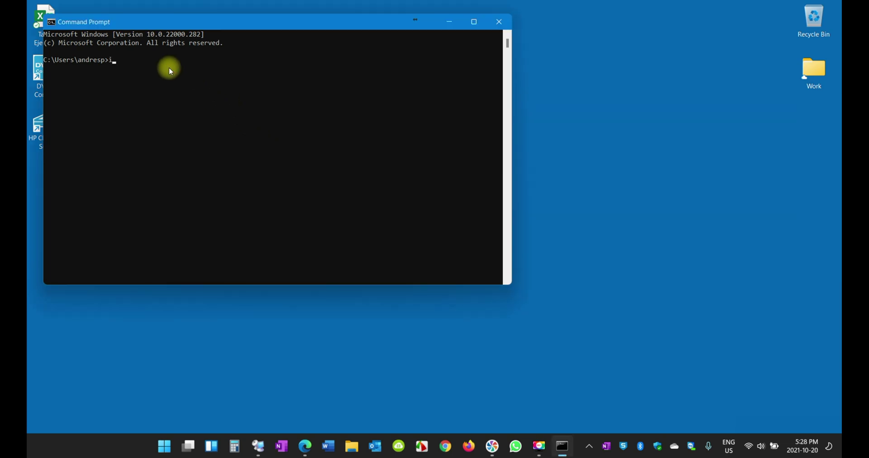
{"action": "type", "text": "pconfig /all"}
{"action": "key", "text": "Return"}
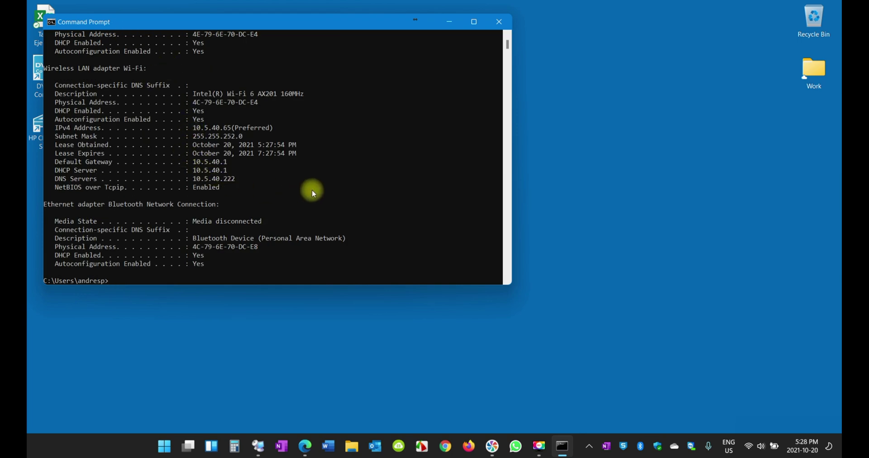
{"action": "scroll", "coordinate": [297, 201], "scroll_direction": "up", "scroll_amount": 5}
{"action": "scroll", "coordinate": [292, 199], "scroll_direction": "down", "scroll_amount": 7}
{"action": "scroll", "coordinate": [308, 235], "scroll_direction": "up", "scroll_amount": 3}
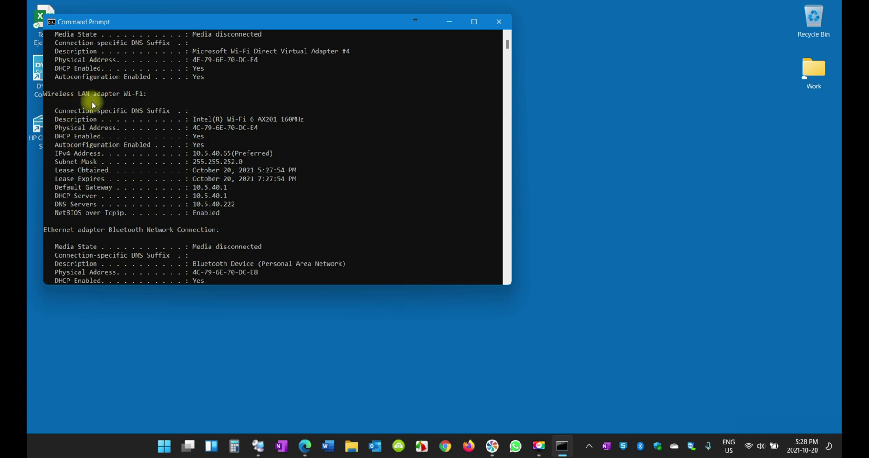
{"action": "left_click_drag", "start_coordinate": [284, 154], "coordinate": [55, 154]}
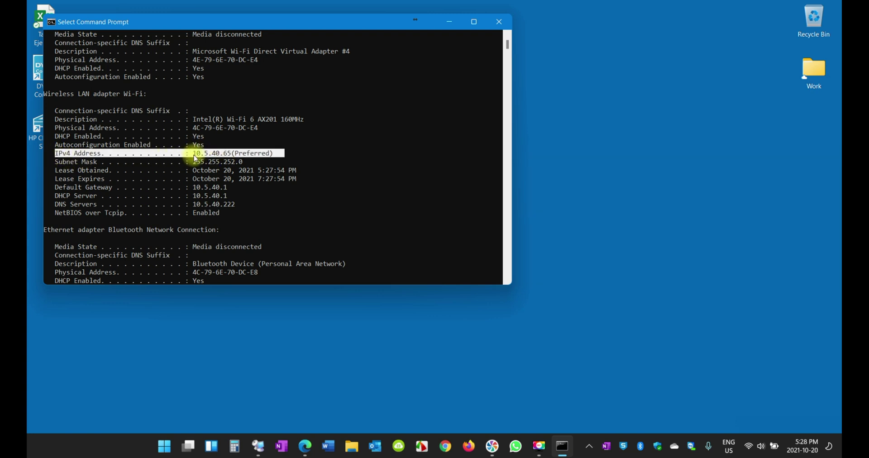
Close the Command Prompt window to return to the desktop.
{"action": "left_click", "coordinate": [498, 21]}
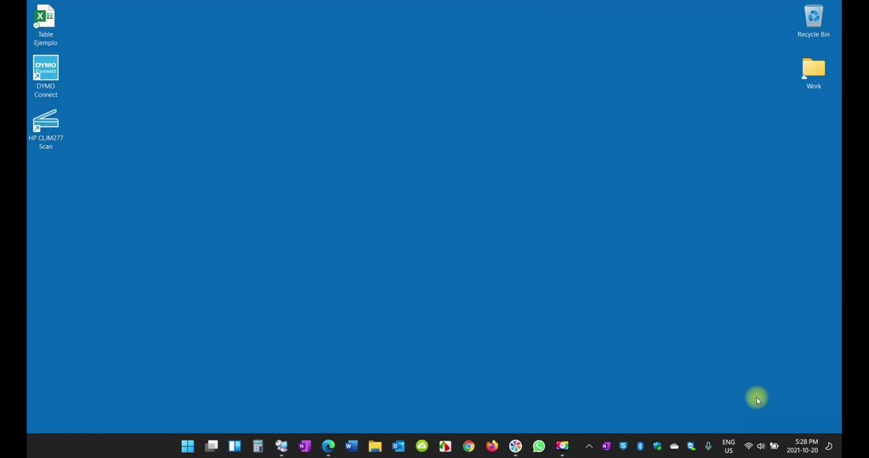